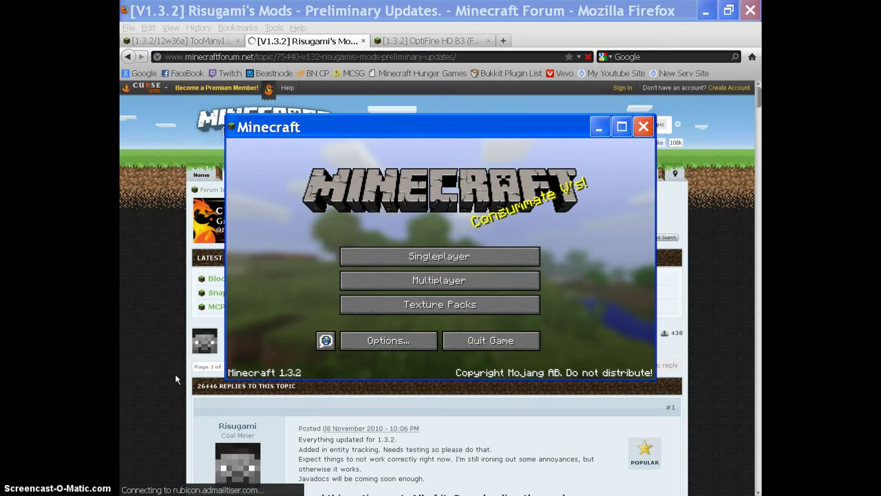
Step: Minimize the game and look over the forum threads for Risugami's Mods, TooManyItems and OptiFine HD B3
left_click(604, 125)
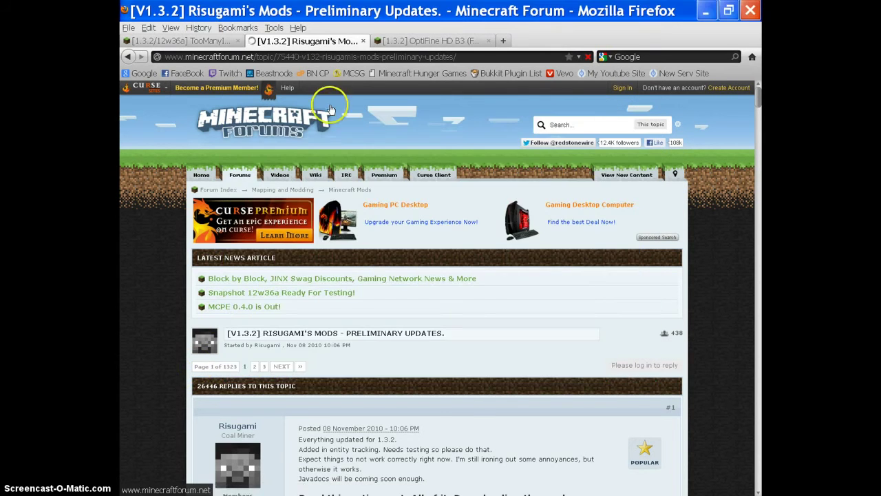
scroll(338, 290, "down", 3)
left_click(200, 57)
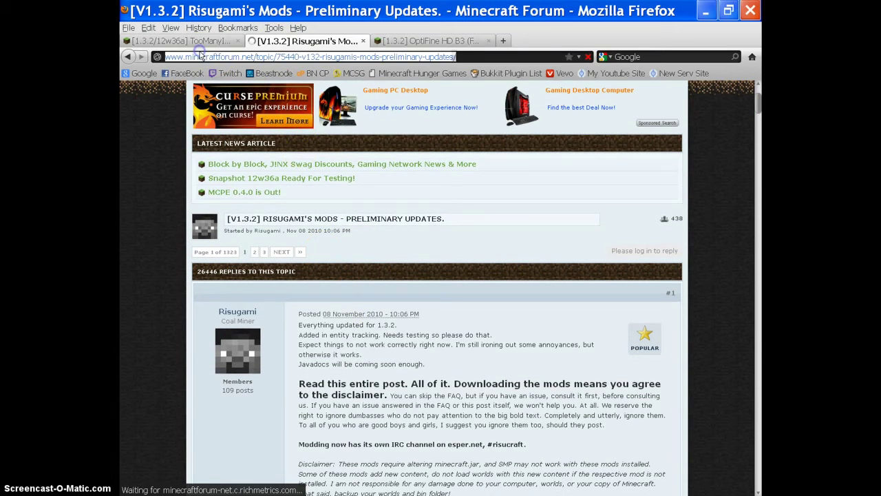
left_click(199, 41)
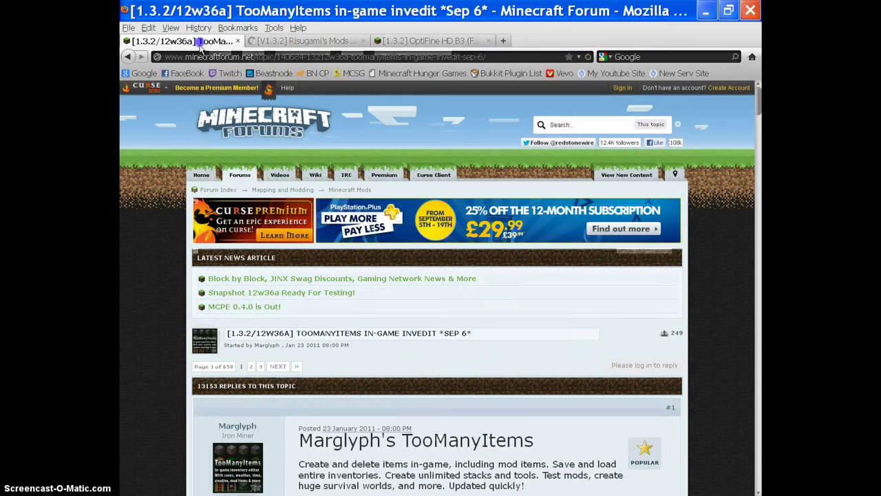
left_click(453, 40)
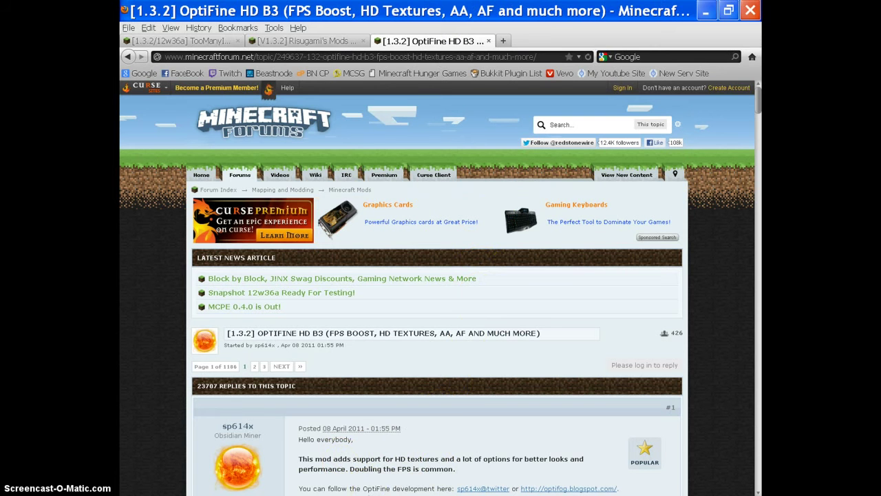
left_click(380, 494)
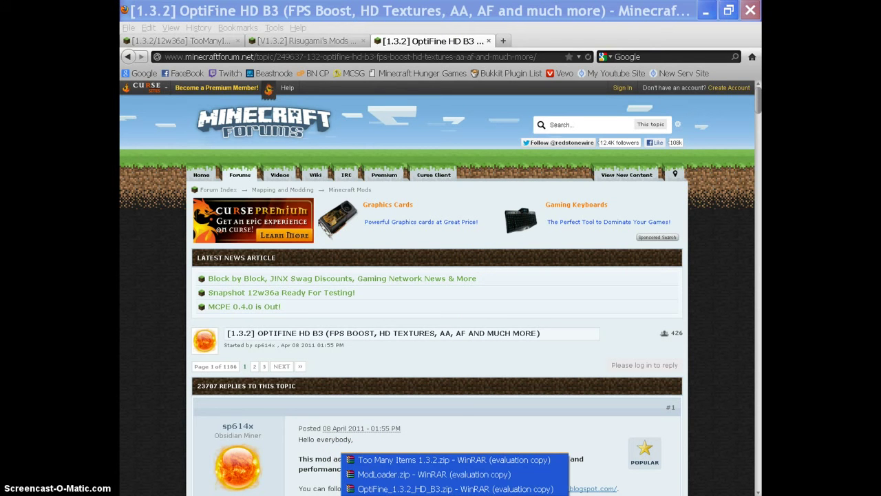
left_click(409, 474)
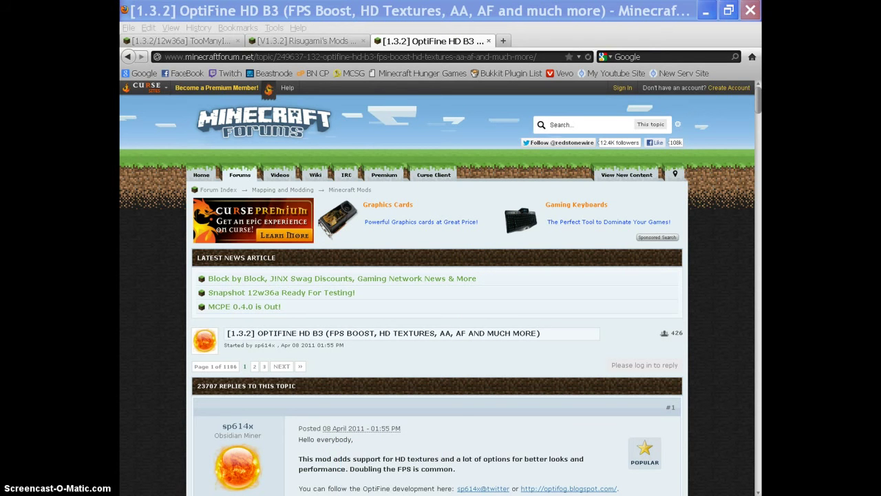
Step: Open the %appdata% location and go to the bin folder inside .minecraft
left_click(148, 494)
left_click(232, 467)
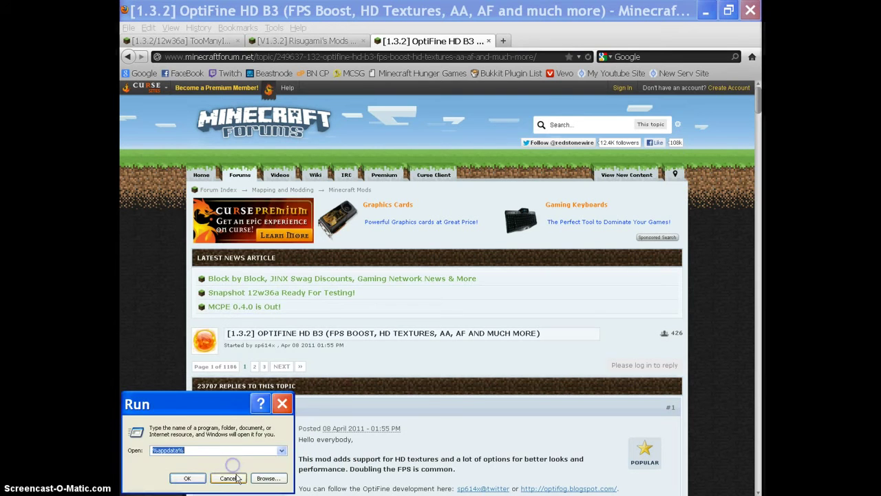
left_click(180, 476)
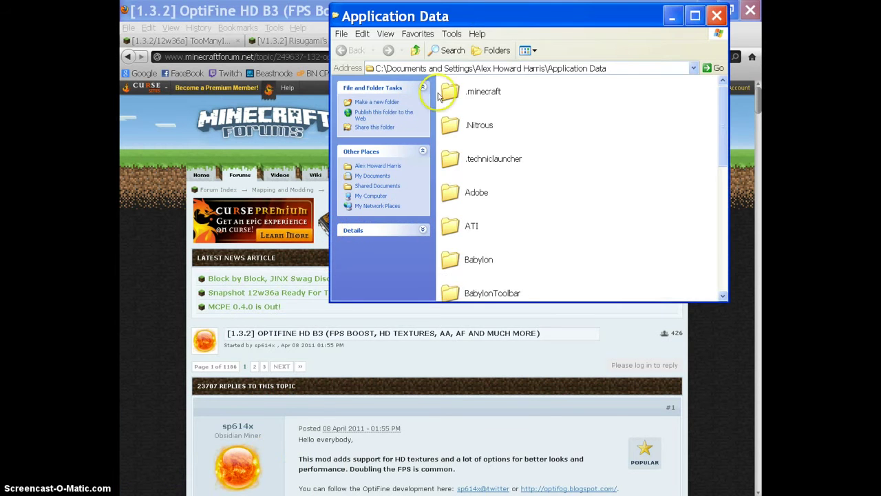
double_click(443, 93)
double_click(444, 93)
scroll(509, 258, "down", 1)
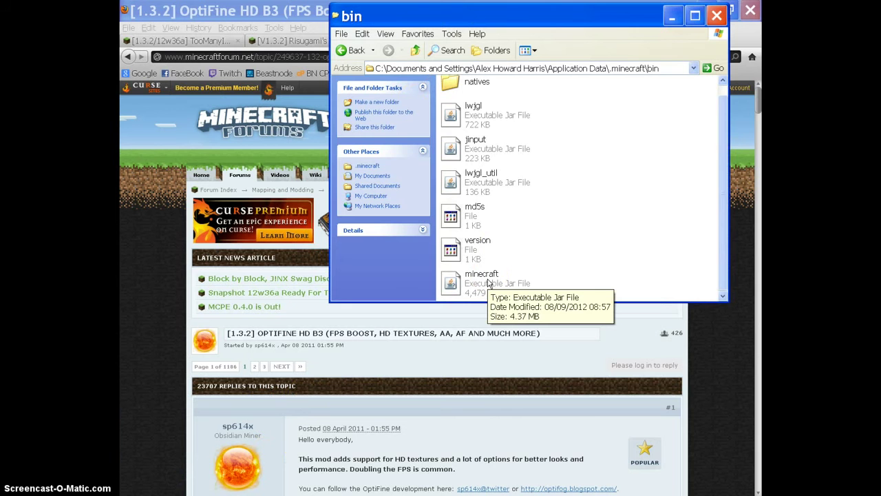
Step: Open minecraft.jar from the bin folder with WinRAR archiver, and close the folder window
right_click(488, 283)
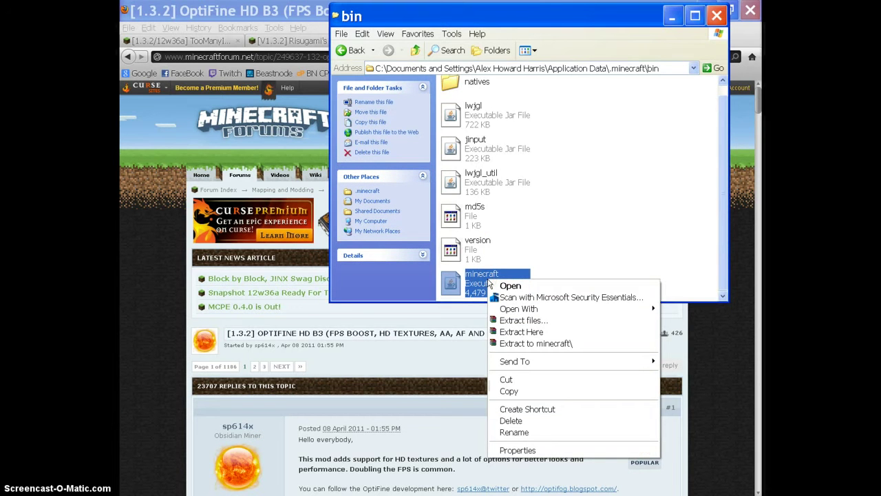
mouse_move(513, 309)
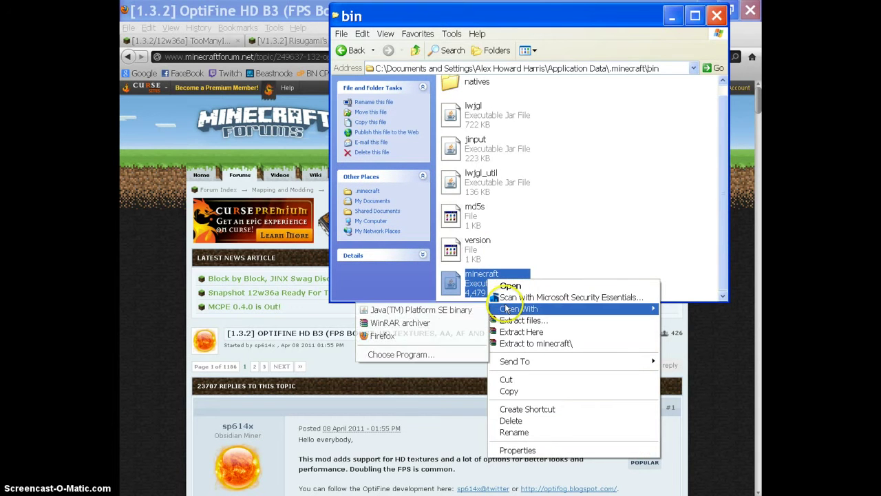
left_click(462, 323)
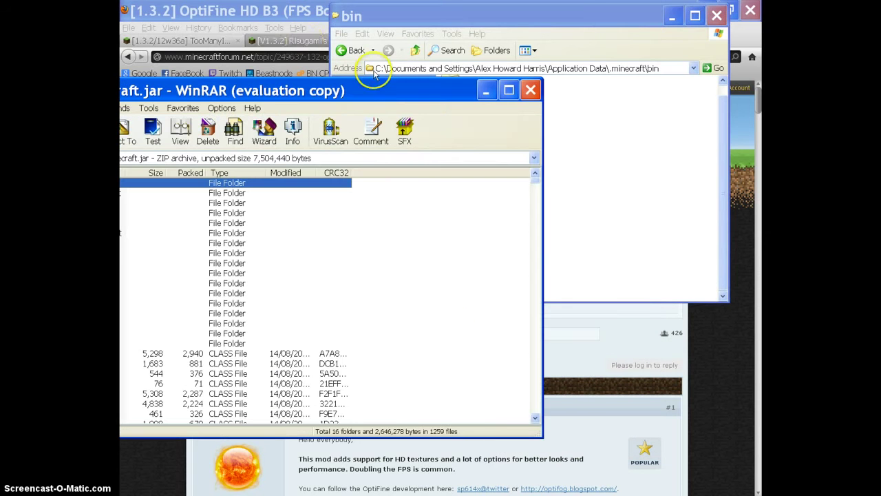
left_click(717, 15)
left_click(500, 266)
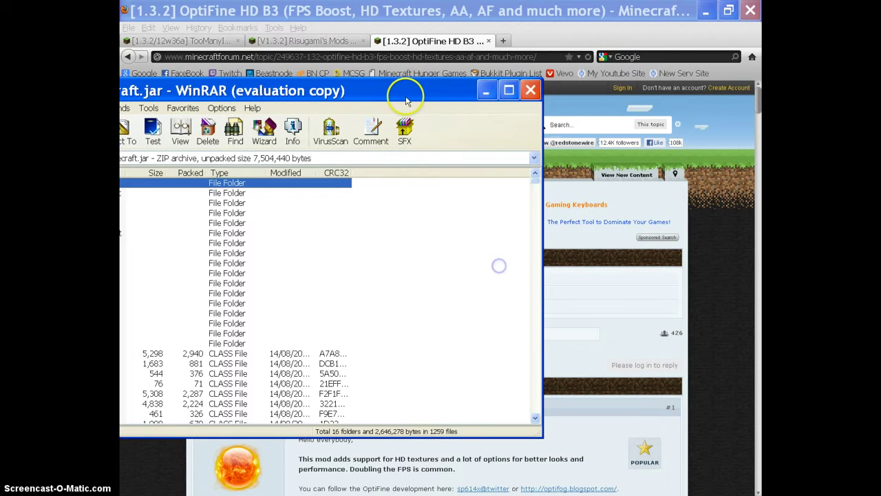
left_click_drag(449, 96, 582, 65)
Step: Quit the running Minecraft game and delete the META-INF folder from the minecraft.jar archive
left_click(274, 493)
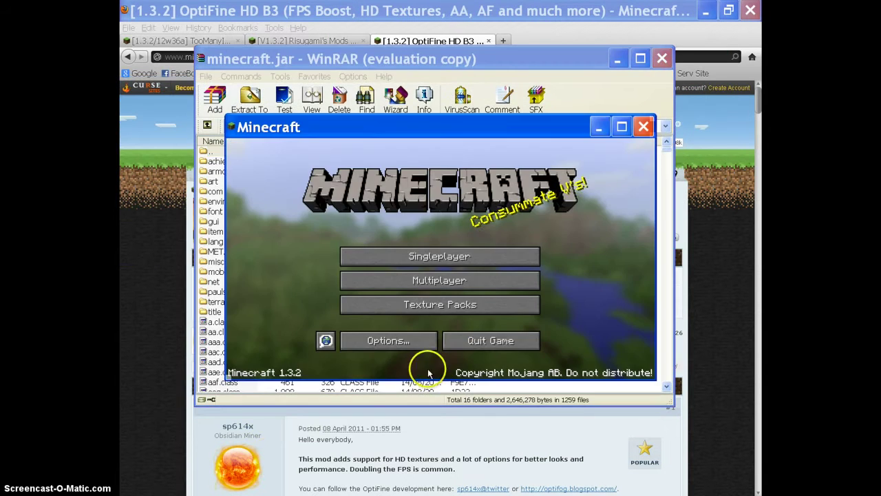
left_click(461, 343)
left_click(243, 252)
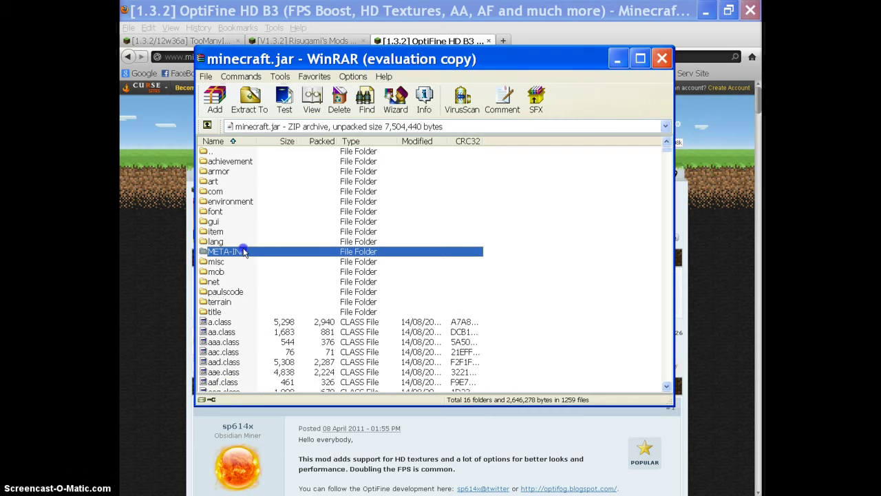
key("Delete")
key("Return")
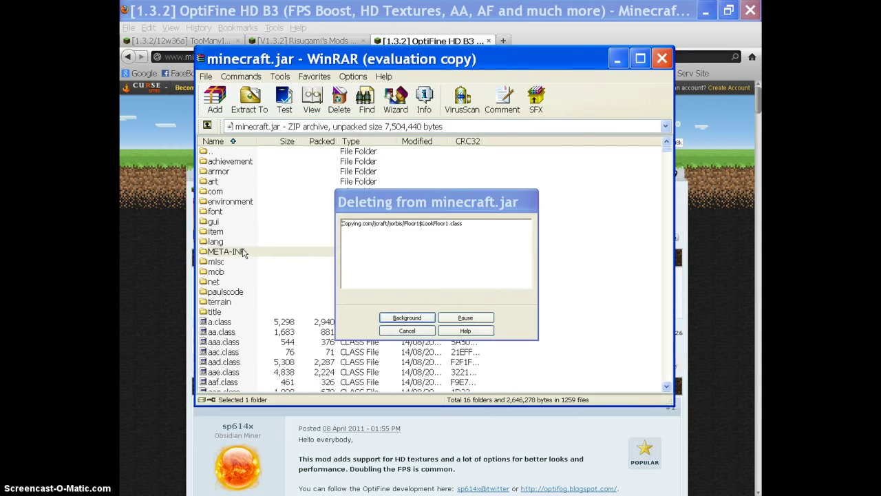
Step: Add all files from ModLoader.zip to minecraft.jar, check the archive's contents and close ModLoader.zip
left_click(310, 494)
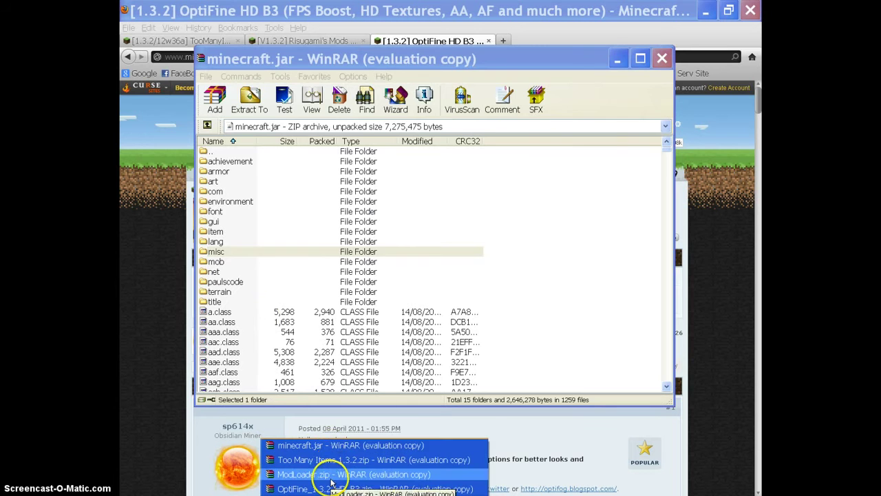
left_click(331, 474)
left_click(354, 140)
scroll(347, 203, "down", 2)
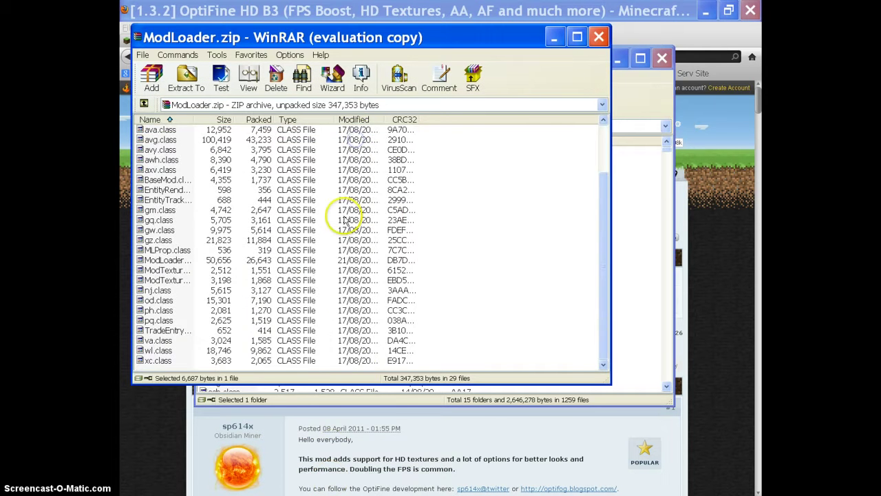
left_click(312, 363, "shift")
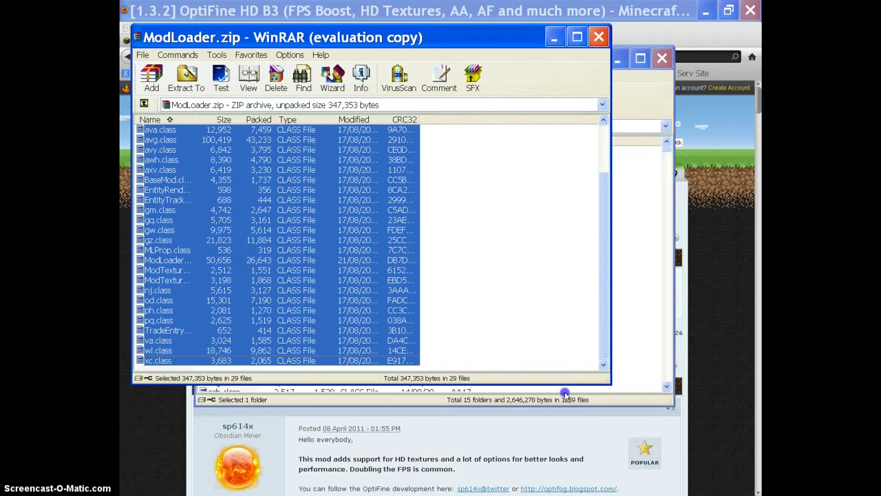
left_click_drag(565, 394, 586, 319)
left_click(449, 316)
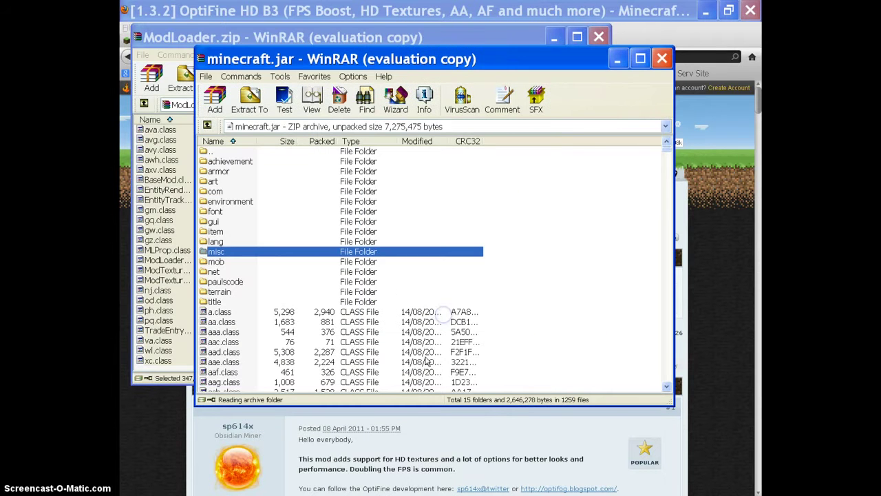
scroll(413, 321, "down", 11)
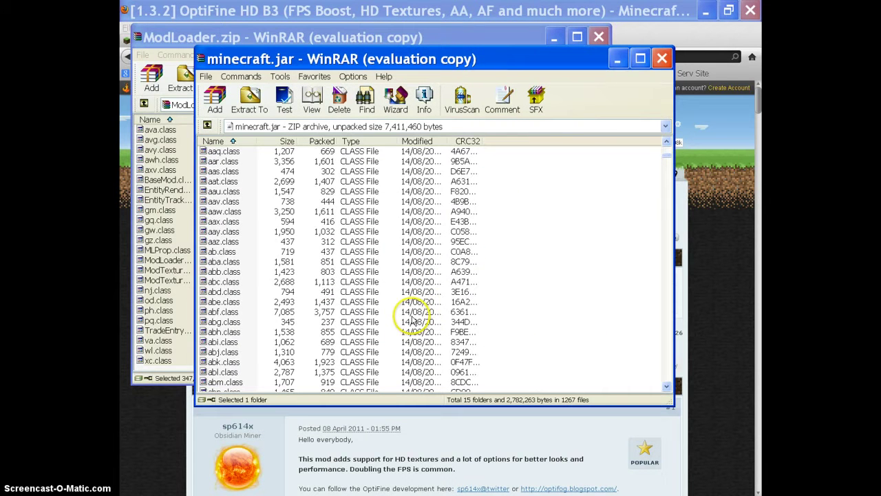
scroll(413, 321, "up", 10)
left_click(172, 38)
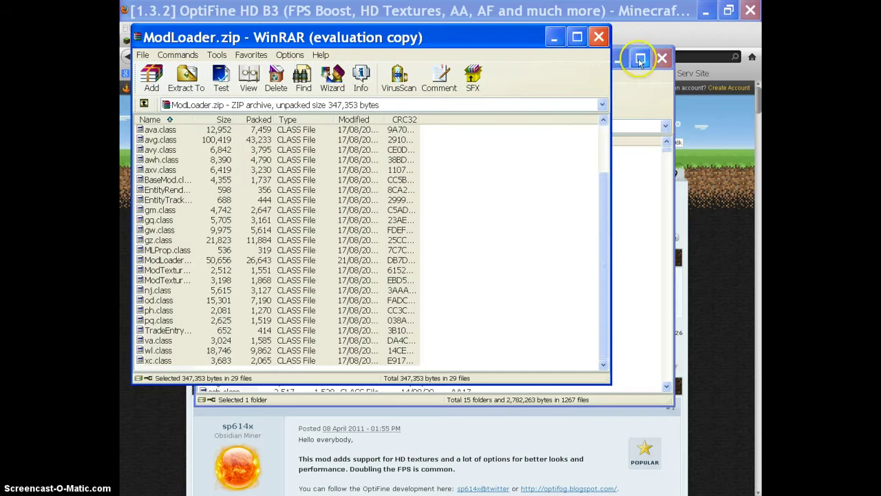
left_click(600, 43)
Step: Add all files from Too Many Items 1.3.2.zip to minecraft.jar and close the mod's archive
left_click(330, 494)
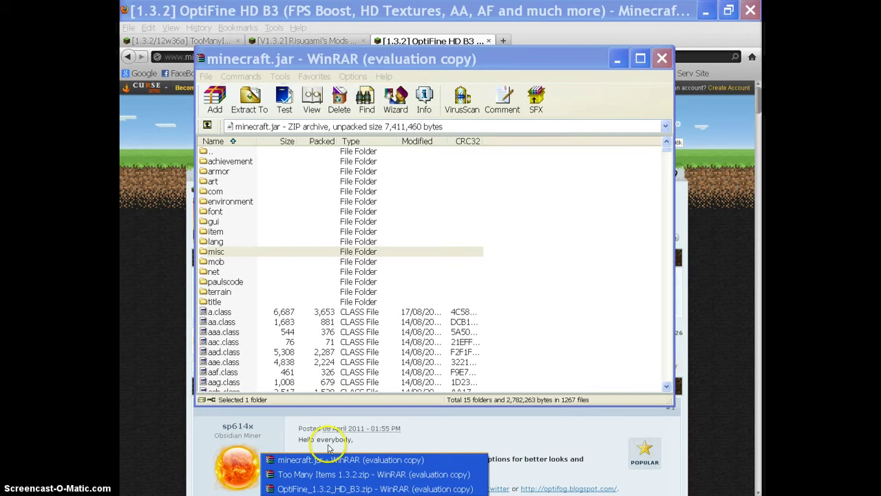
left_click(330, 474)
left_click(250, 163)
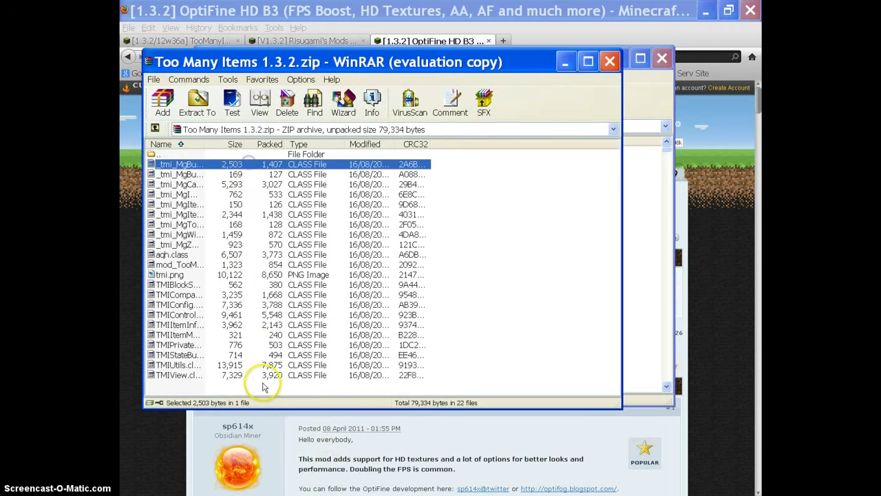
left_click(260, 378, "shift")
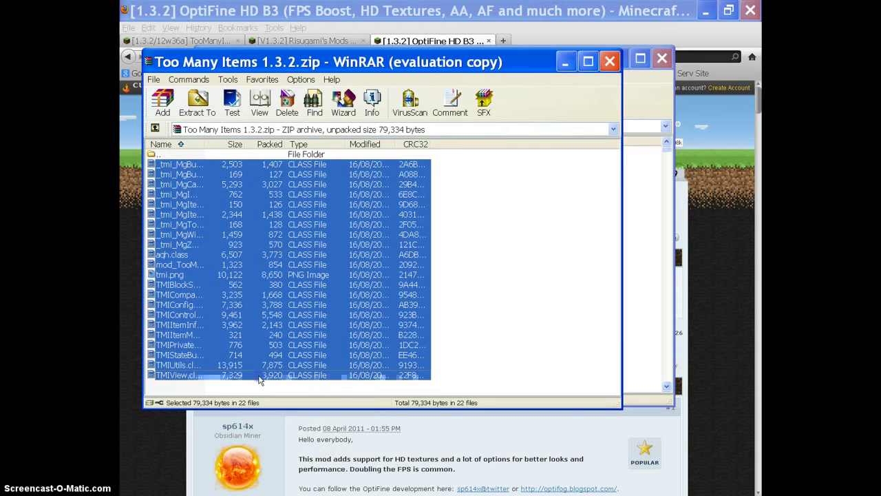
left_click(641, 337)
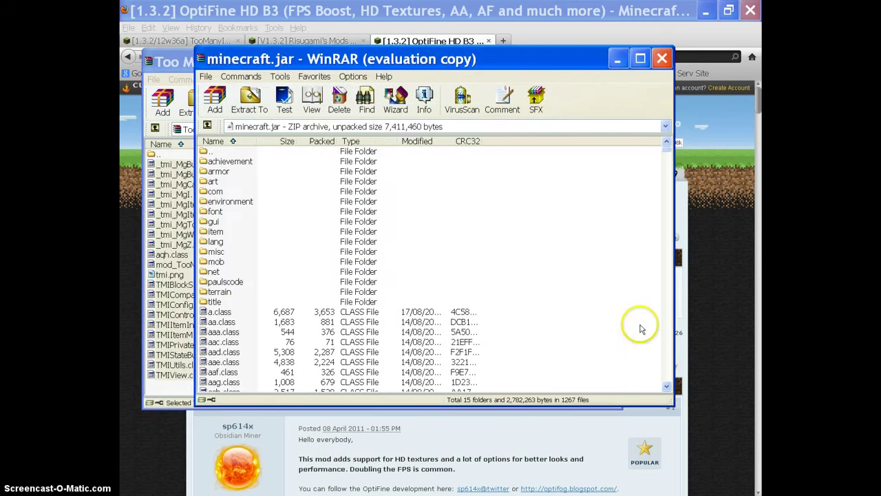
left_click_drag(566, 281, 563, 292)
left_click(449, 321)
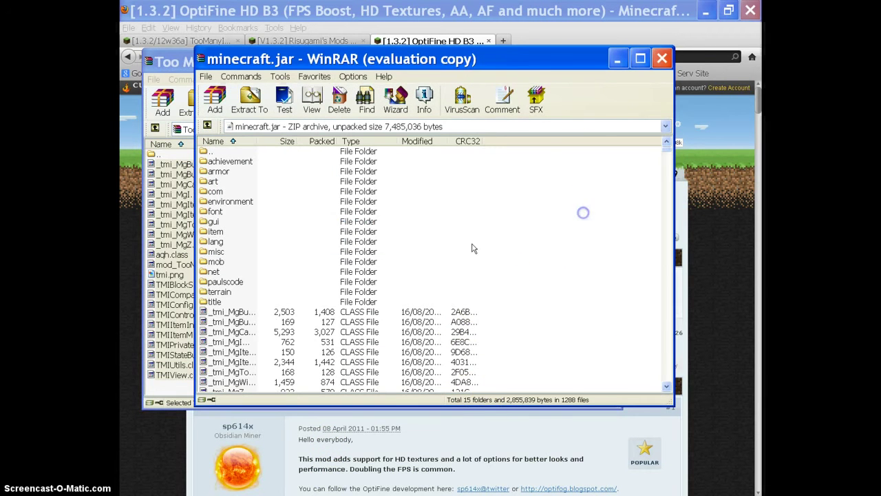
left_click(181, 63)
left_click(608, 63)
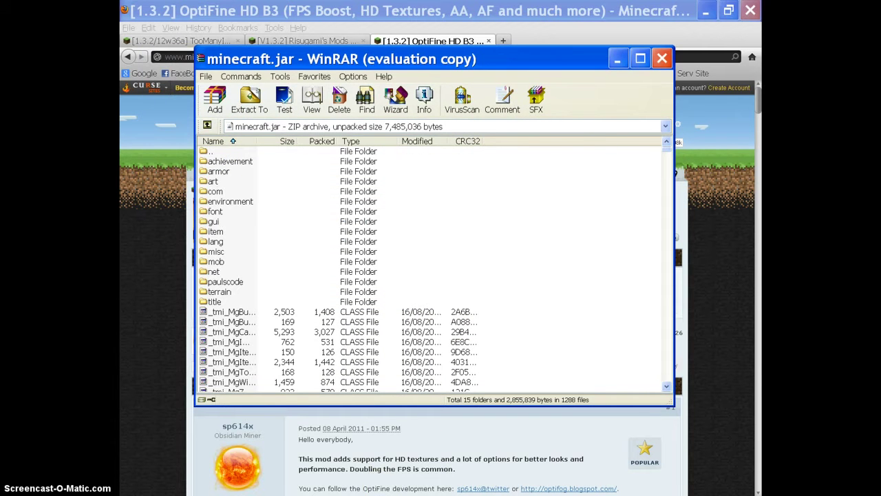
Step: Add all files from OptiFine_1.3.2_HD_B3.zip to minecraft.jar and close both archives
key("alt+Tab")
left_click(224, 194)
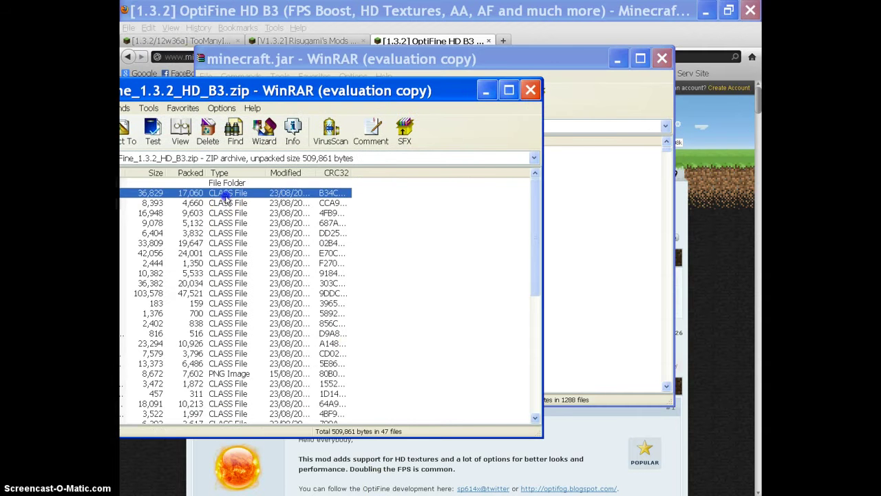
scroll(255, 394, "down", 1)
scroll(255, 394, "down", 7)
key("ctrl+a")
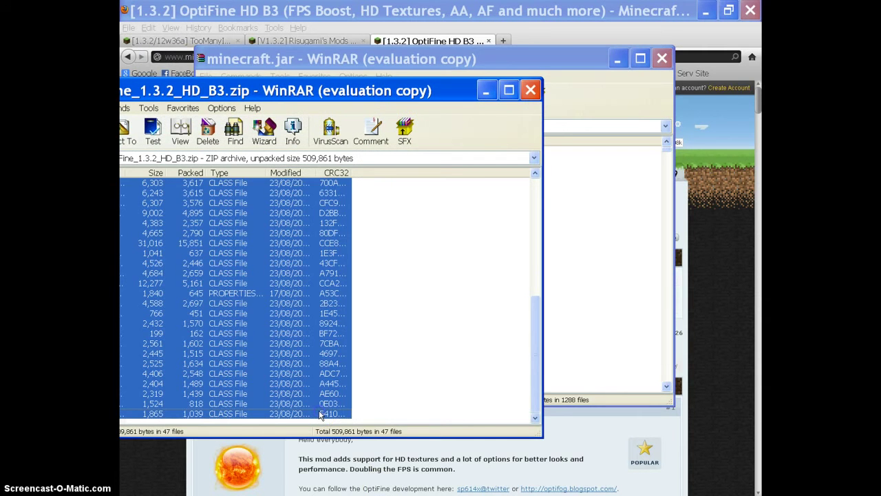
left_click_drag(313, 391, 460, 323)
left_click(450, 317)
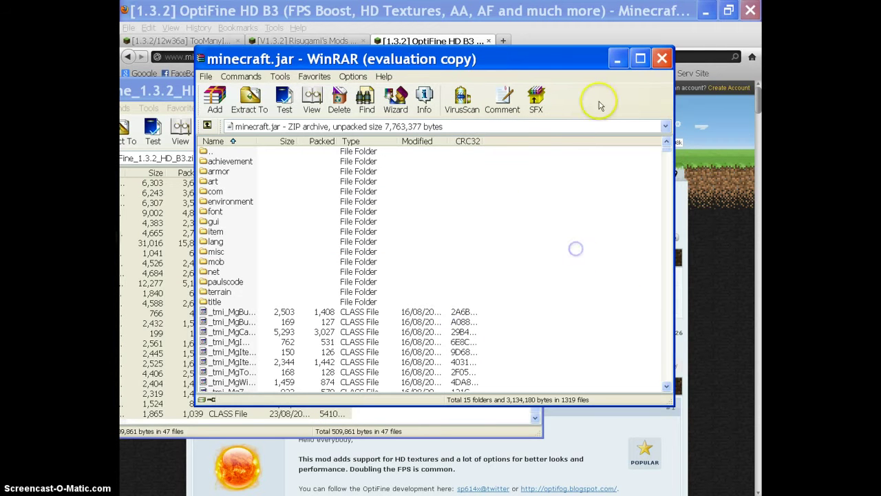
left_click(661, 59)
left_click(534, 89)
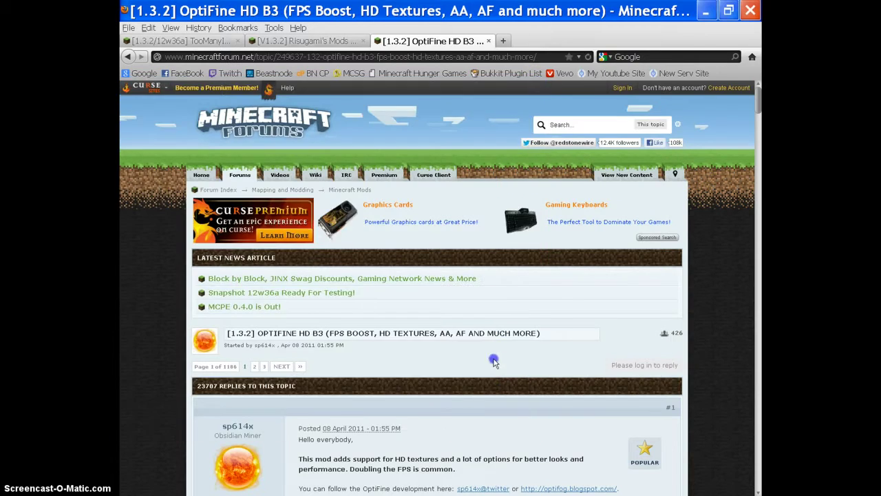
Step: Revisit the forum threads for OptiFine HD B3, TooManyItems and Risugami's Mods
scroll(494, 355, "down", 7)
scroll(475, 391, "up", 7)
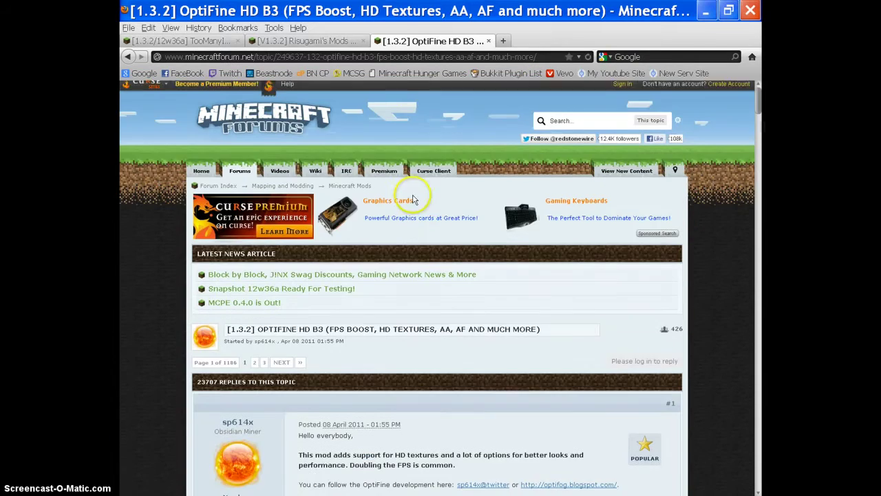
left_click(306, 41)
left_click(223, 41)
left_click(284, 43)
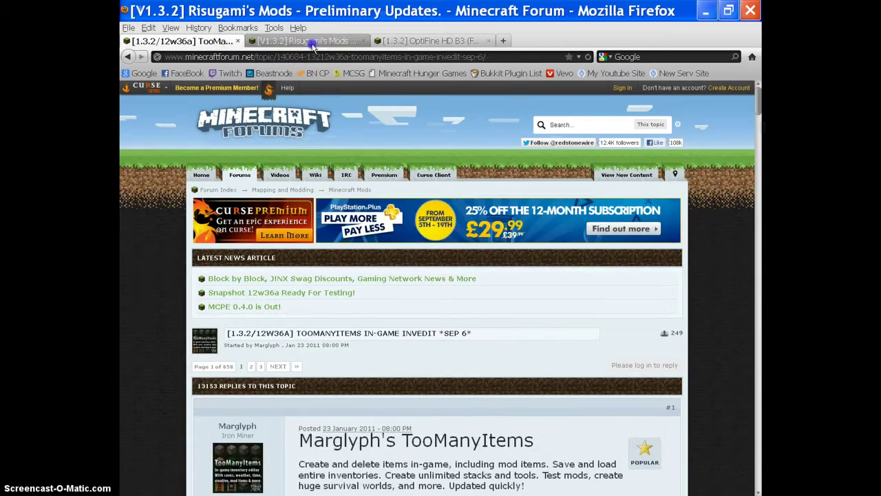
left_click(389, 42)
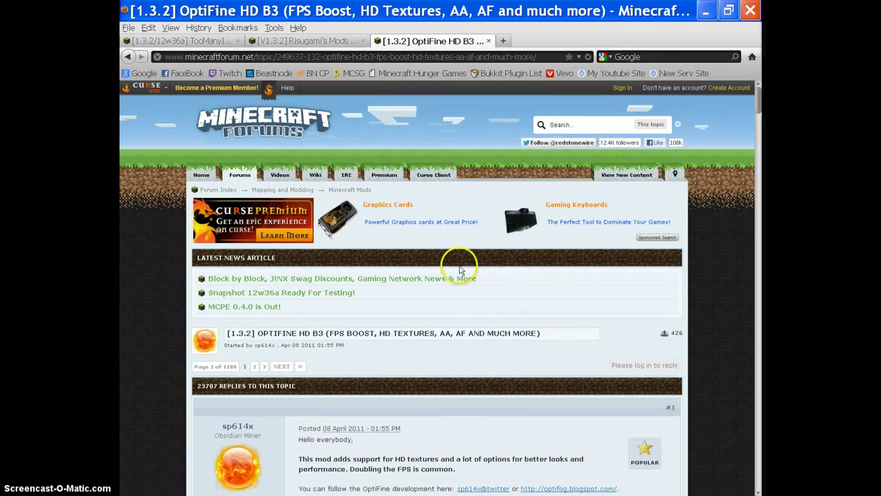
Step: Launch Minecraft.exe, allow it to run, log in with the remembered account and move the game window up
scroll(334, 456, "down", 8)
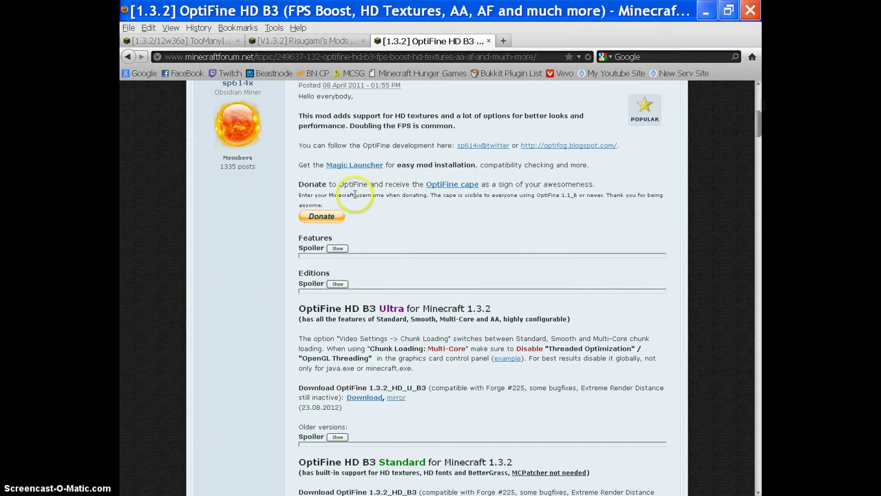
scroll(172, 440, "down", 10)
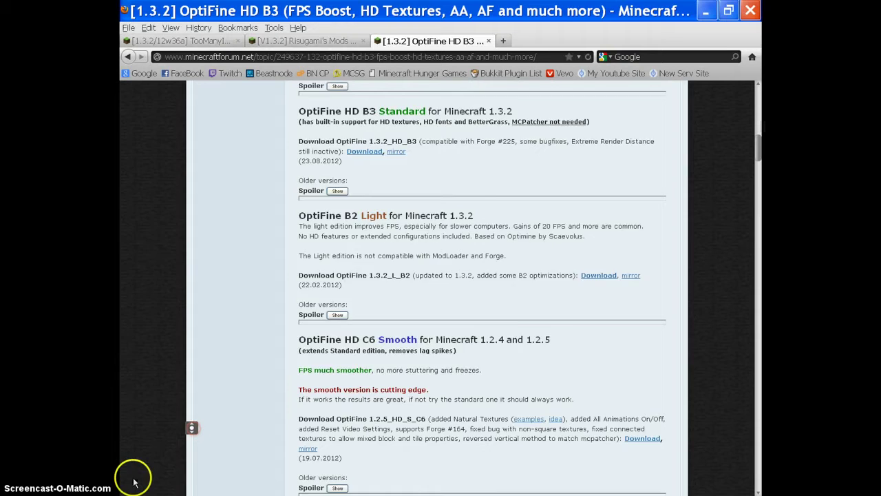
key("super")
left_click(136, 278)
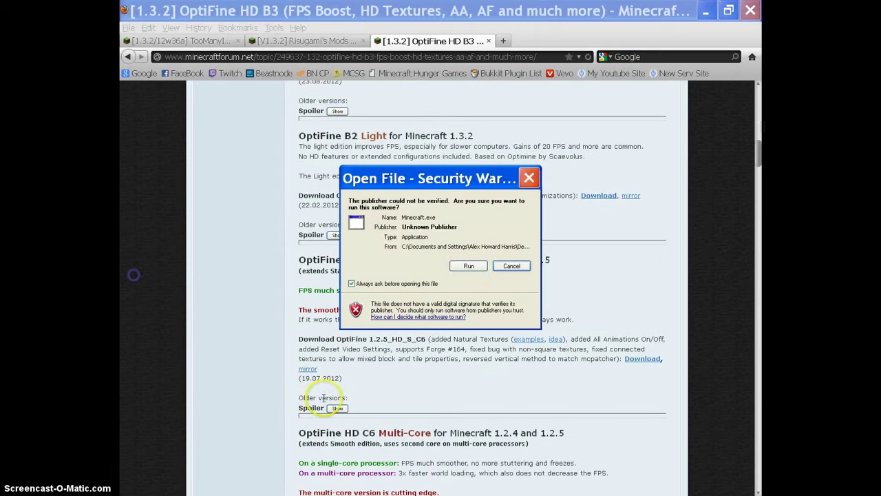
left_click(463, 265)
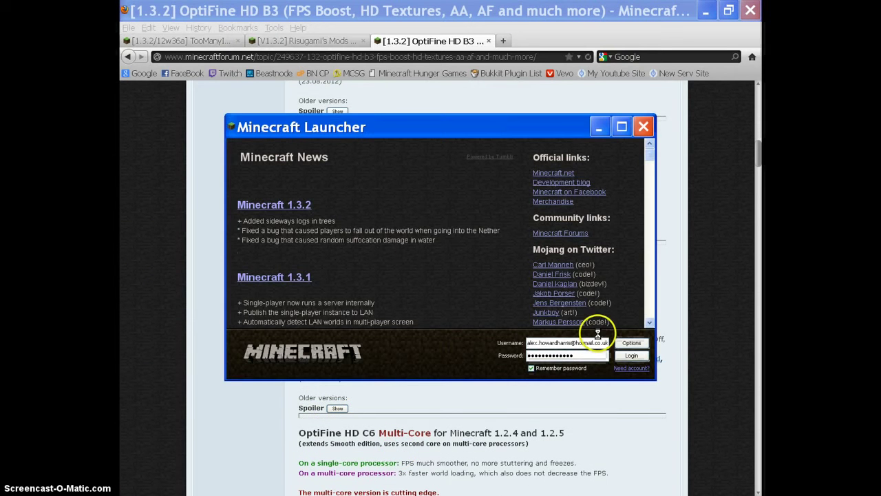
left_click(640, 351)
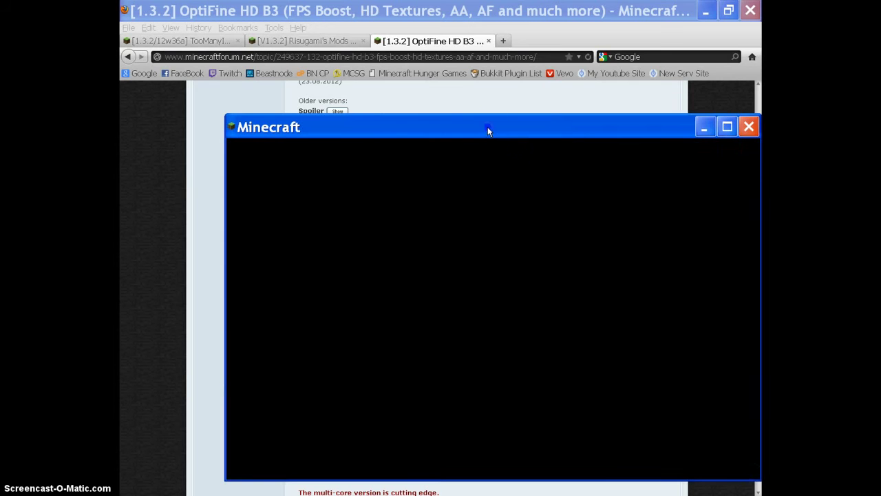
left_click_drag(488, 127, 433, 109)
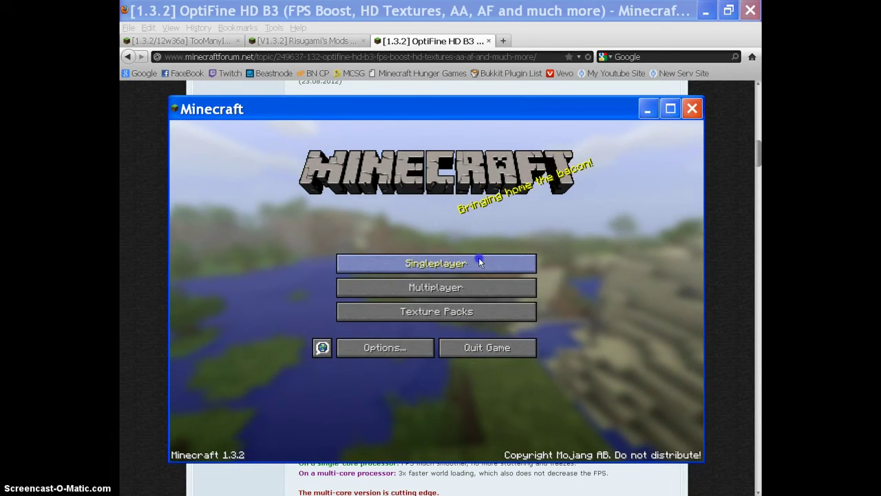
Step: Delete the Survival Mode world from the singleplayer world list
left_click(528, 262)
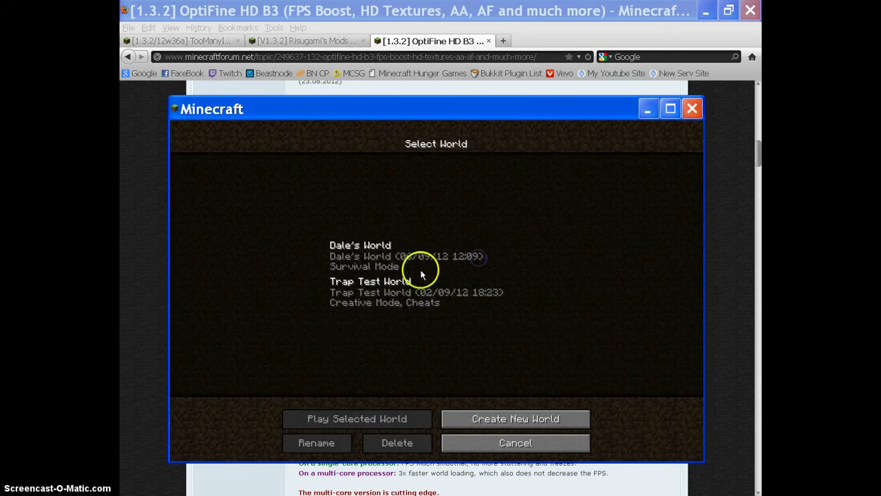
left_click(380, 261)
left_click(405, 443)
left_click(381, 275)
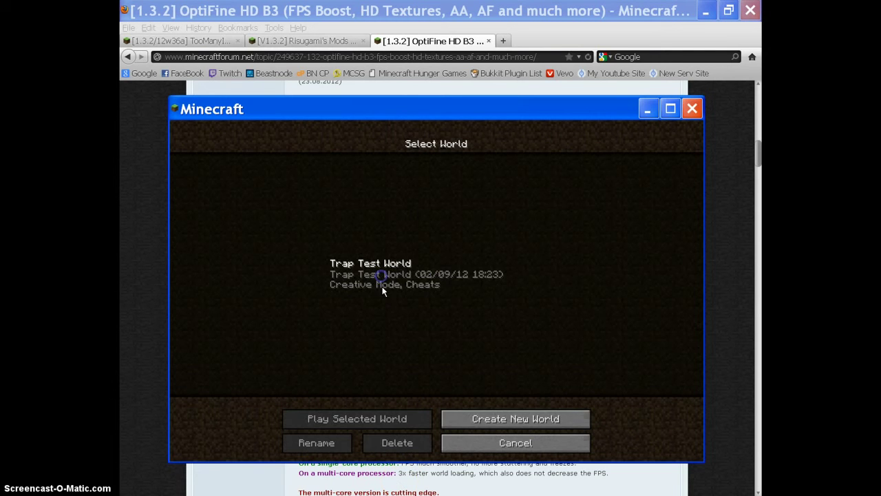
Step: Create a new Survival world named Mod Test World
left_click(483, 417)
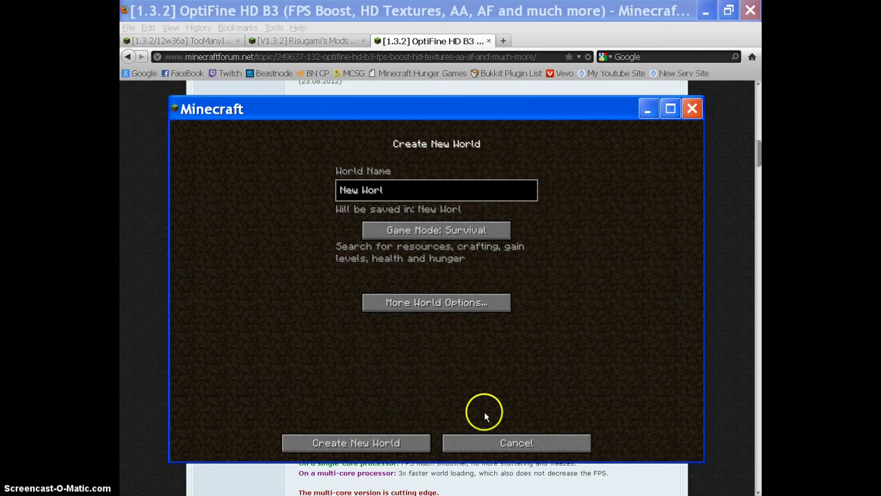
key("BackSpace")
key("BackSpace")
key("BackSpace")
key("BackSpace")
key("BackSpace")
key("BackSpace")
key("BackSpace")
key("BackSpace")
type("Mod Test World")
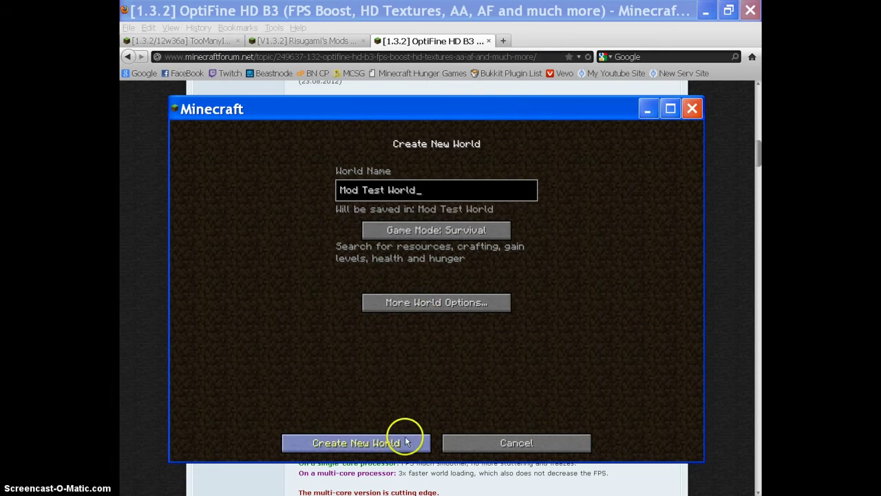
left_click(405, 441)
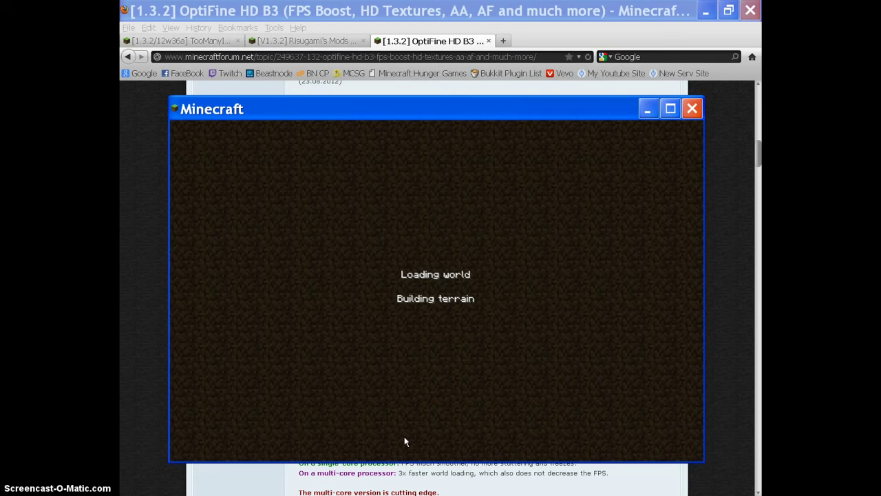
Step: Look through the OptiFine HD B3 thread's editions and the Risugami's Mods post in Firefox while the world loads
left_click(376, 10)
scroll(436, 207, "down", 3)
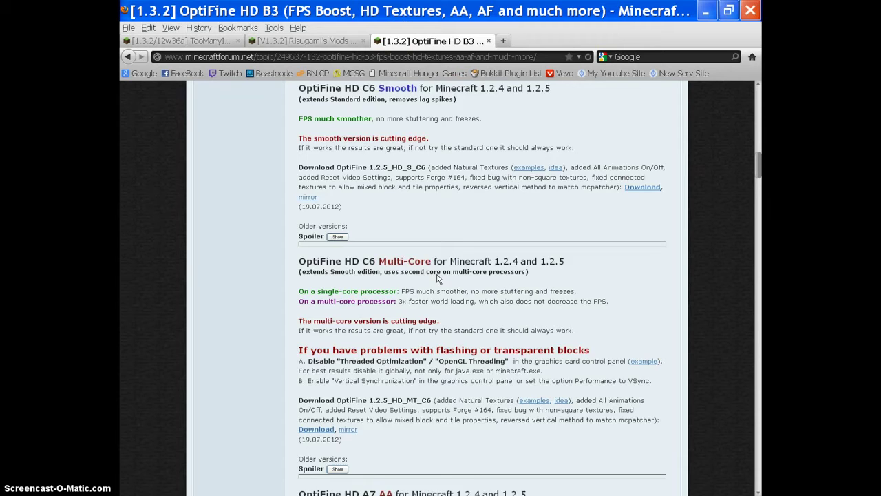
scroll(436, 277, "down", 5)
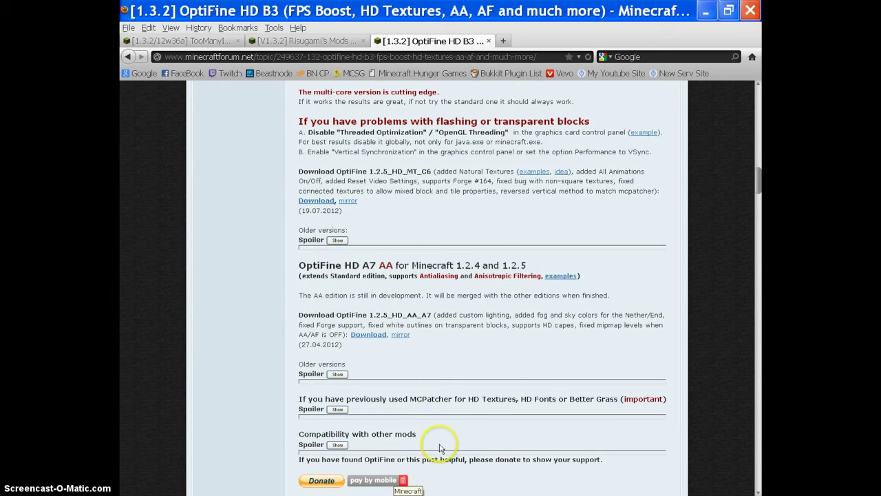
scroll(441, 441, "down", 4)
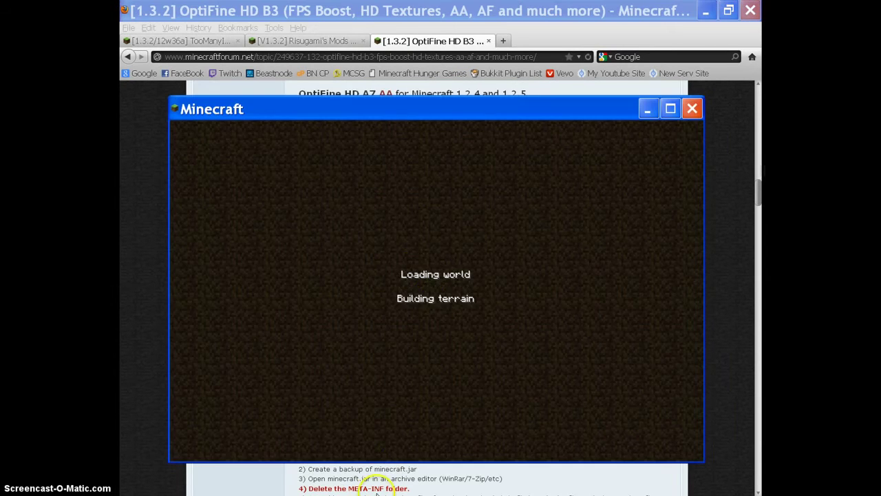
scroll(413, 275, "up", 5)
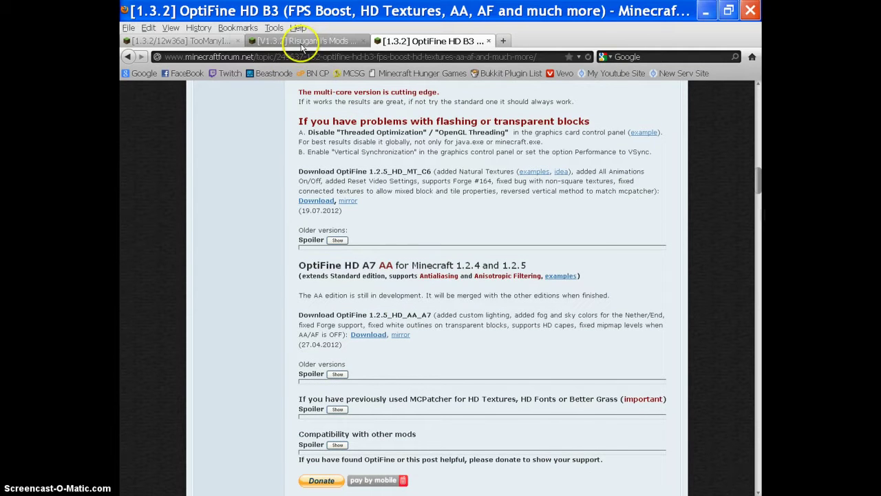
left_click(301, 41)
left_click(382, 406)
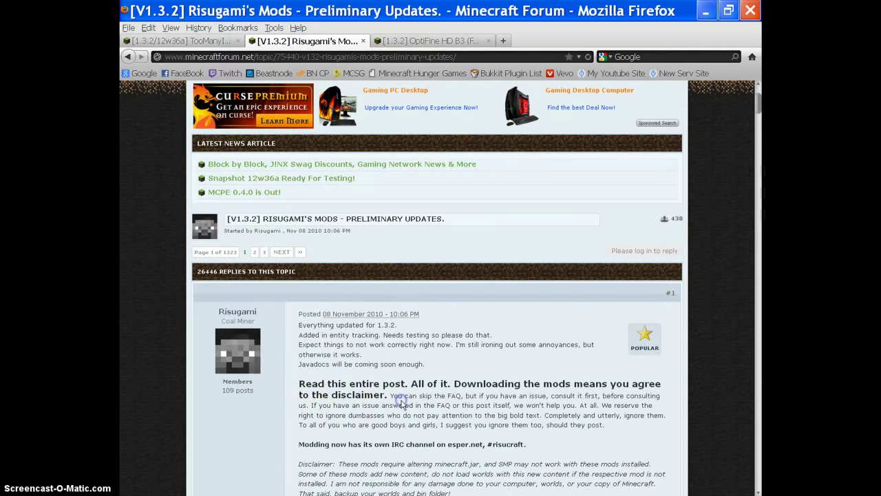
scroll(406, 400, "down", 6)
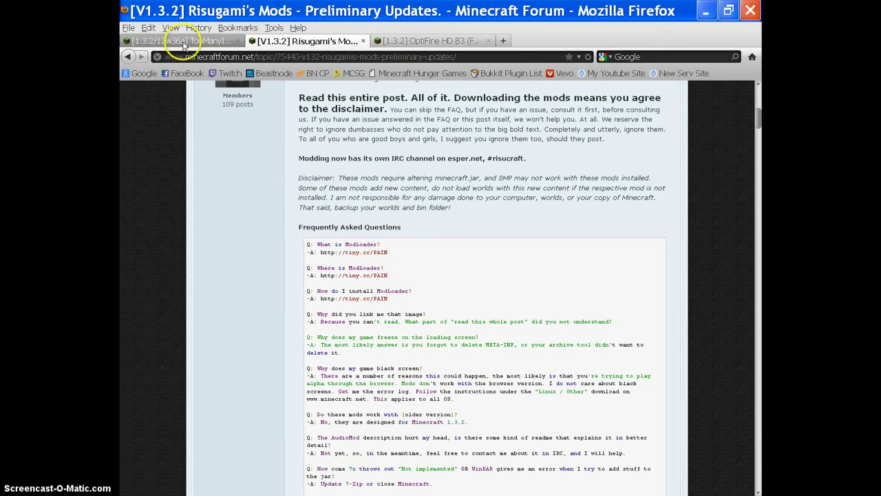
Step: Switch back to Minecraft, resume the game and explore the terrain while cycling between first-person and third-person camera perspectives
left_click(372, 493)
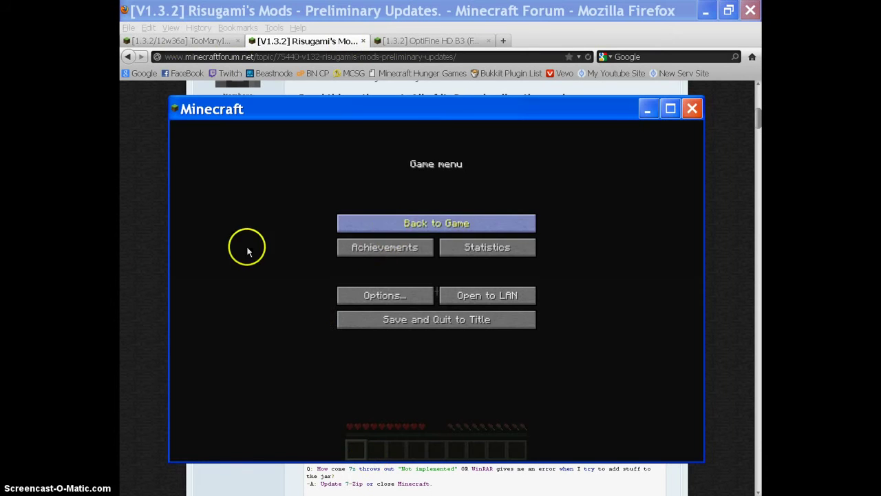
left_click(406, 226)
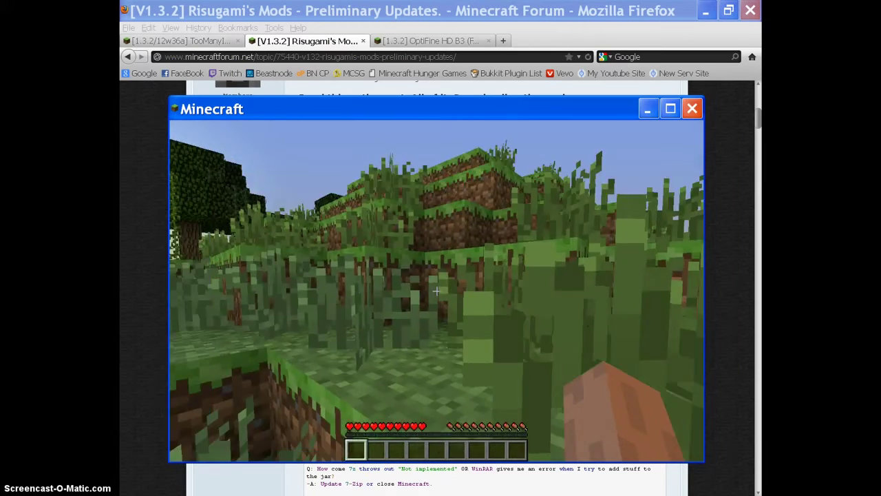
key("F5")
key("F5")
key("F5")
left_click(436, 290)
key("w")
key("space")
key("F5")
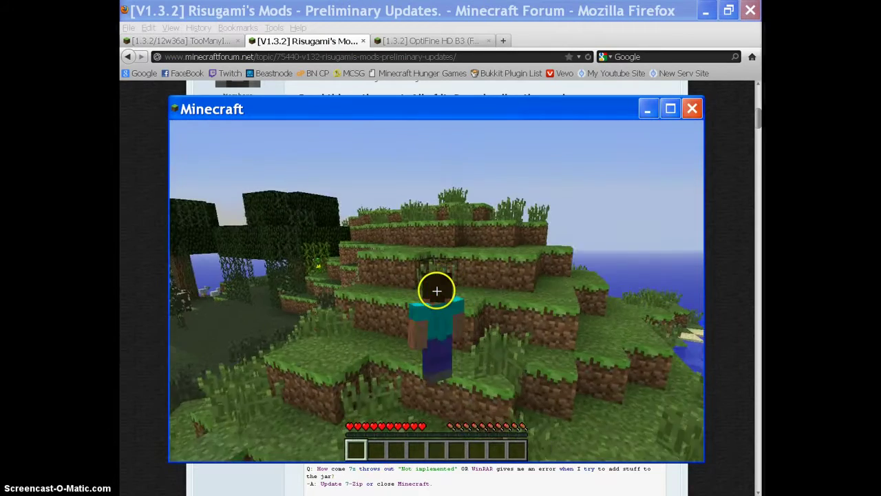
key("F5")
key("F5")
key("space")
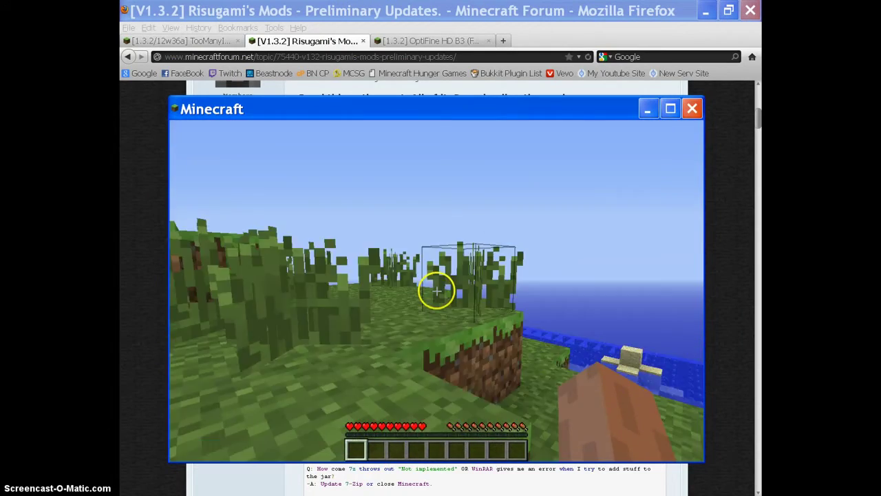
key("F5")
key("F5")
key("F5")
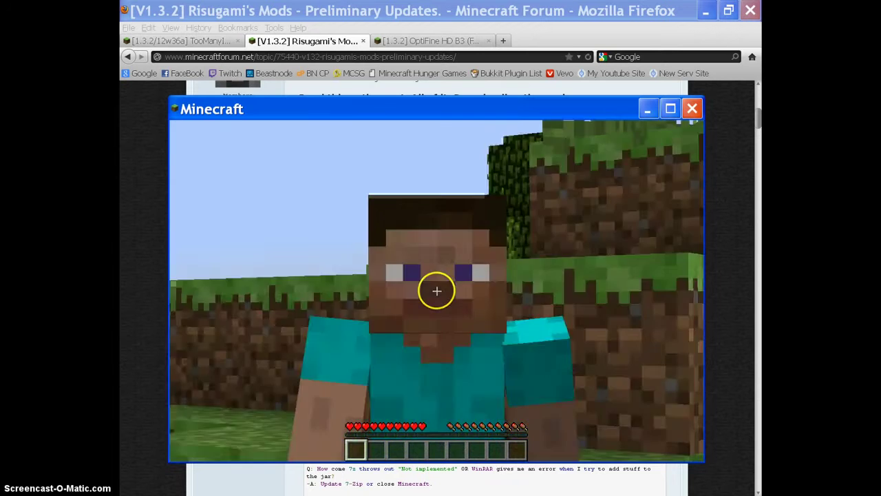
key("F5")
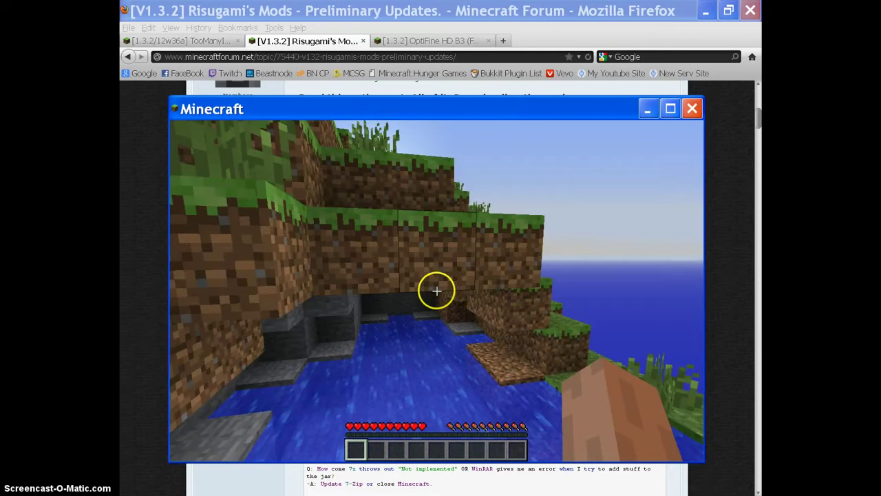
Step: Add written books and a book and quill from TooManyItems page 3 to the inventory, and delete all but one written book
key("e")
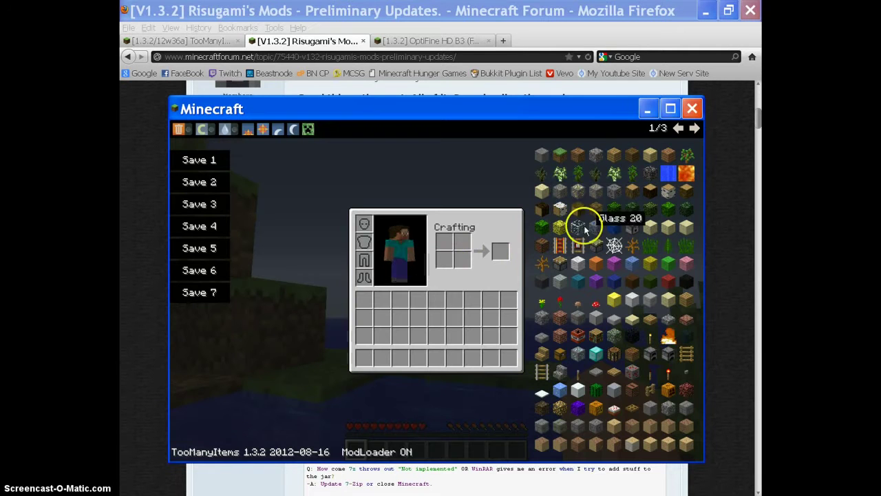
scroll(568, 248, "down", 2)
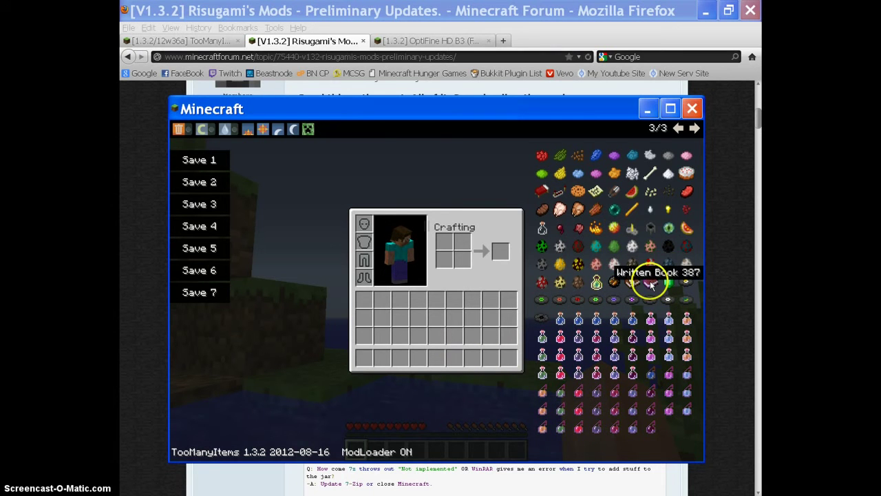
left_click(452, 330)
left_click(663, 272)
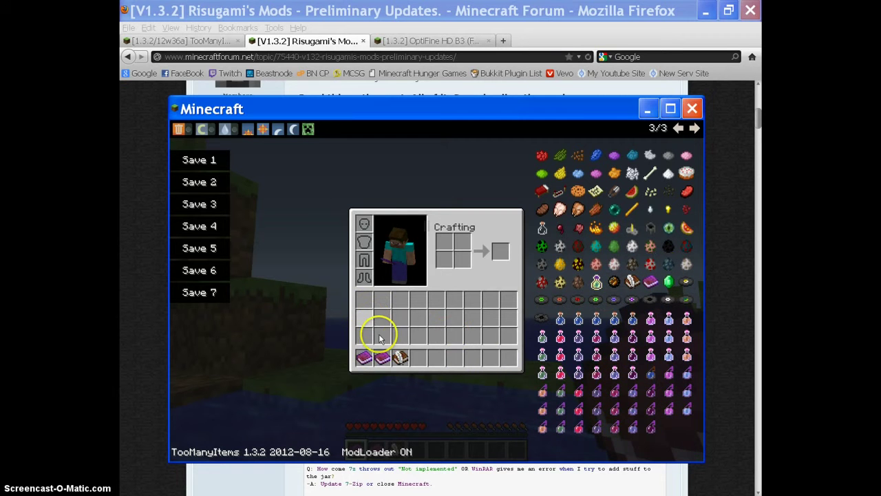
left_click(382, 358)
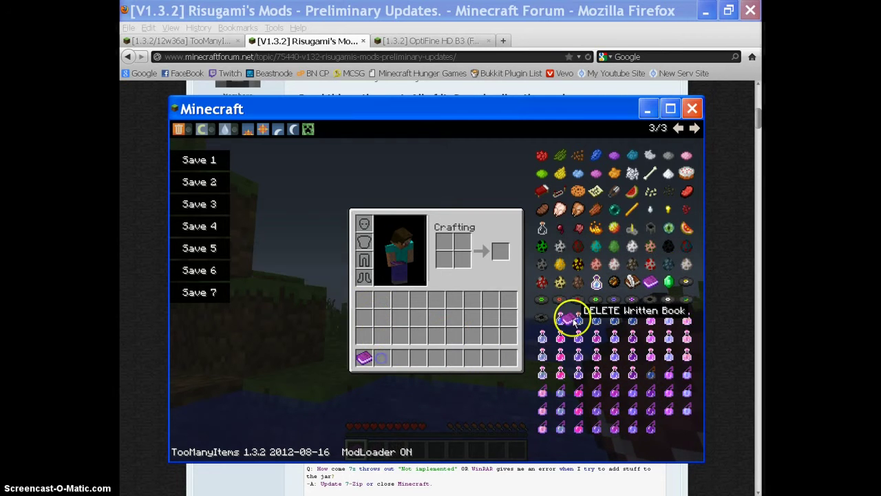
left_click(626, 318)
Step: Open the written book to view its page, close it and delete the book from the inventory
key("e")
right_click(436, 292)
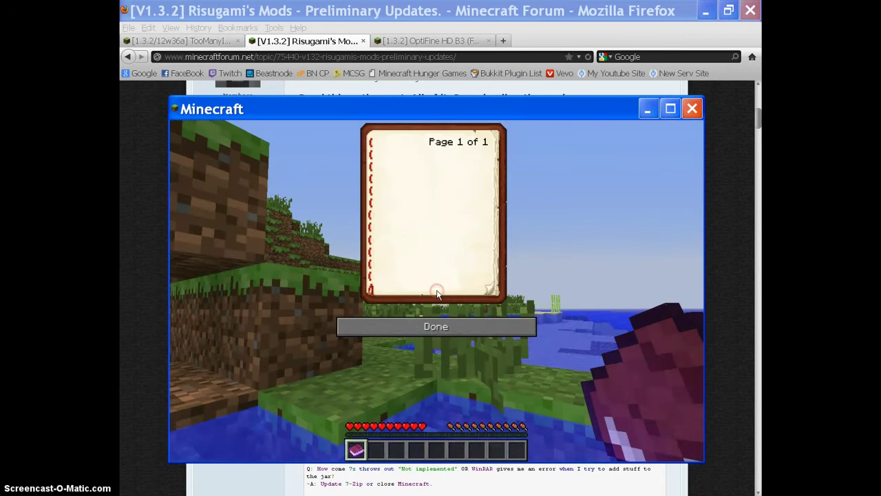
left_click(444, 328)
key("e")
left_click(578, 303)
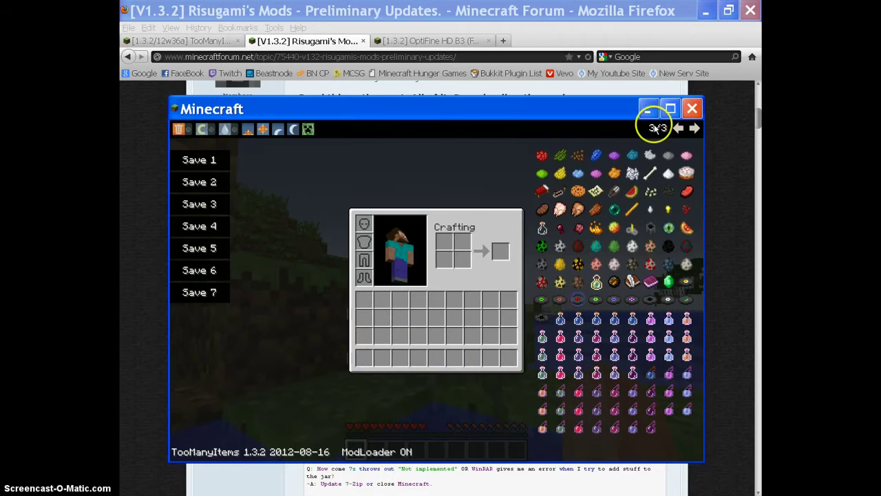
scroll(633, 187, "down", 1)
key("e")
Step: Walk along the grassy shore while cycling camera perspectives, and check the first page of the TooManyItems item list
key("F5")
key("w")
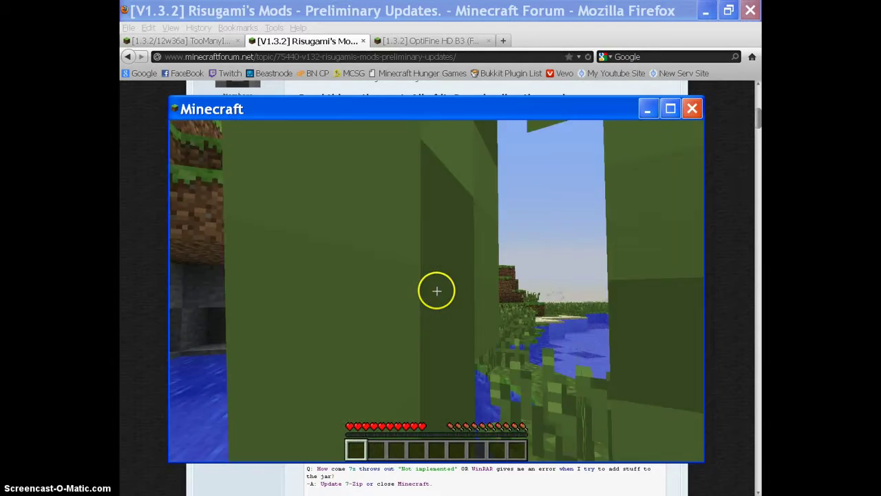
key("F5")
key("F5")
key("F5")
key("F5")
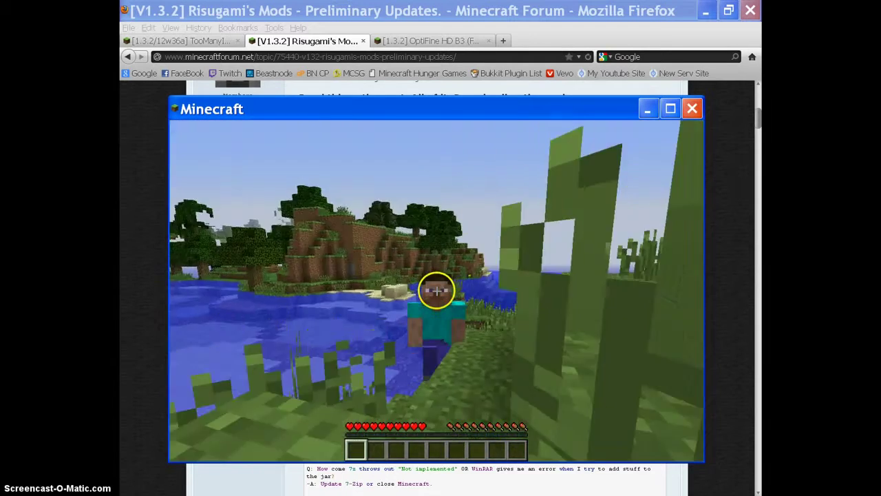
key("F5")
key("F5")
key("F5")
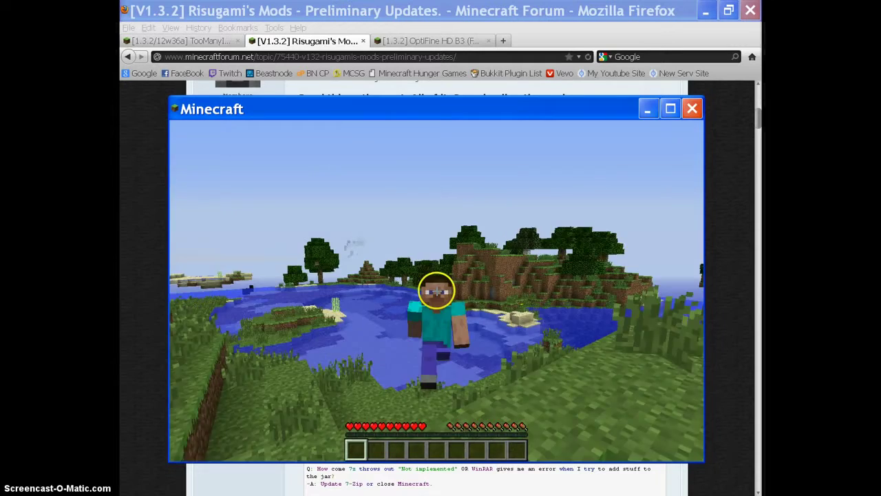
key("F5")
key("F5")
key("w")
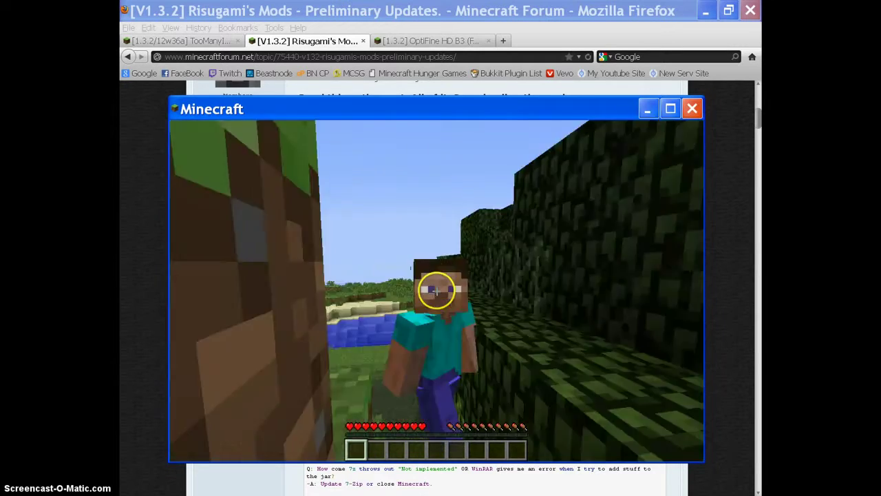
key("F5")
key("F5")
key("e")
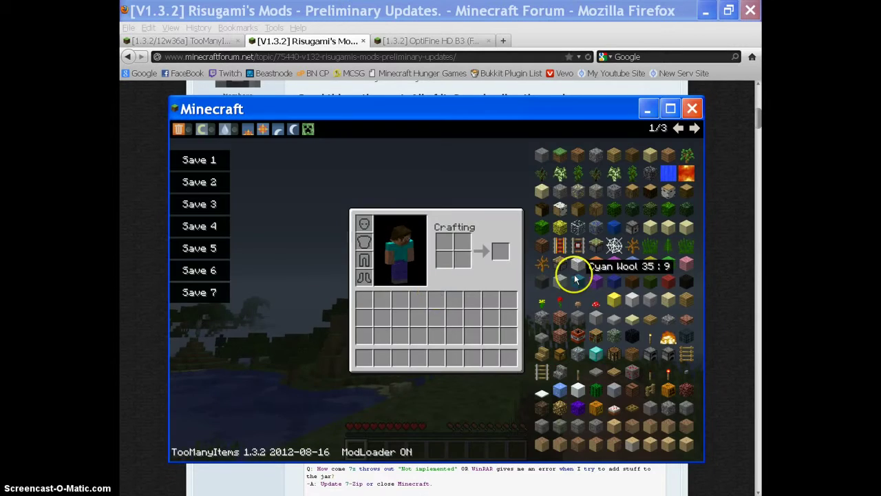
key("e")
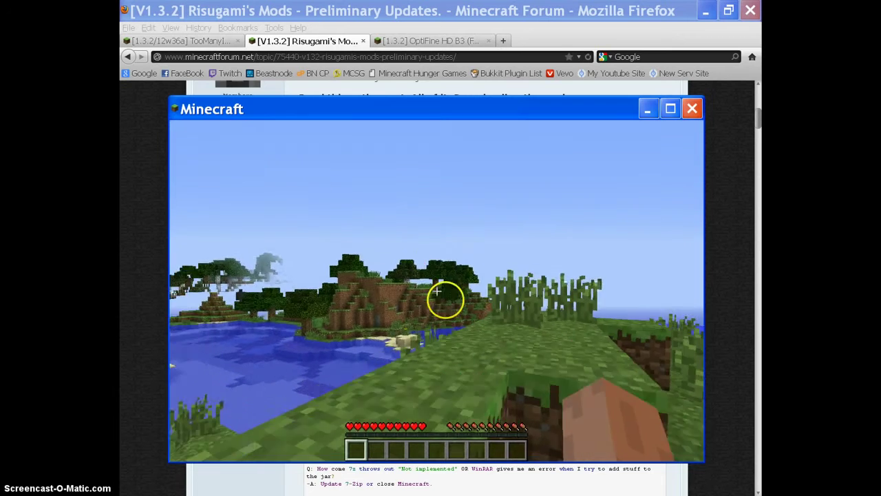
Step: Explore the grassy hill and lake shore while cycling between first-person, rear and front camera perspectives
key("F5")
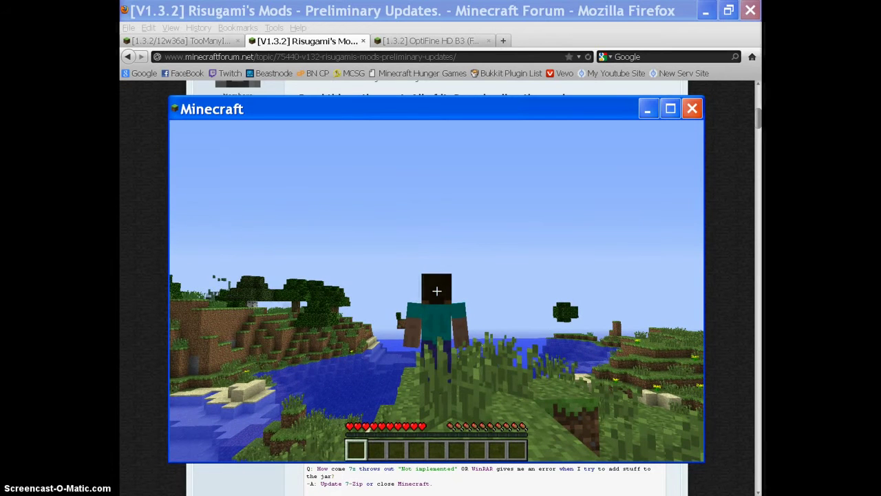
key("F5")
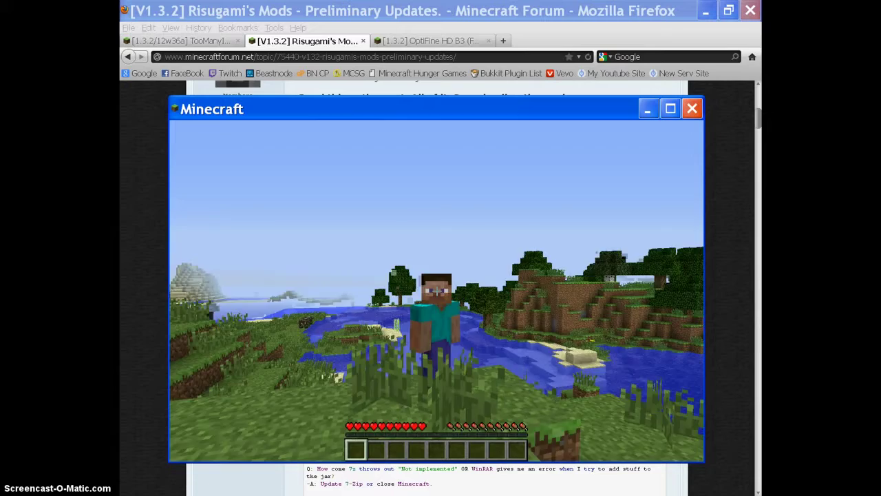
key("F5")
key("ctrl")
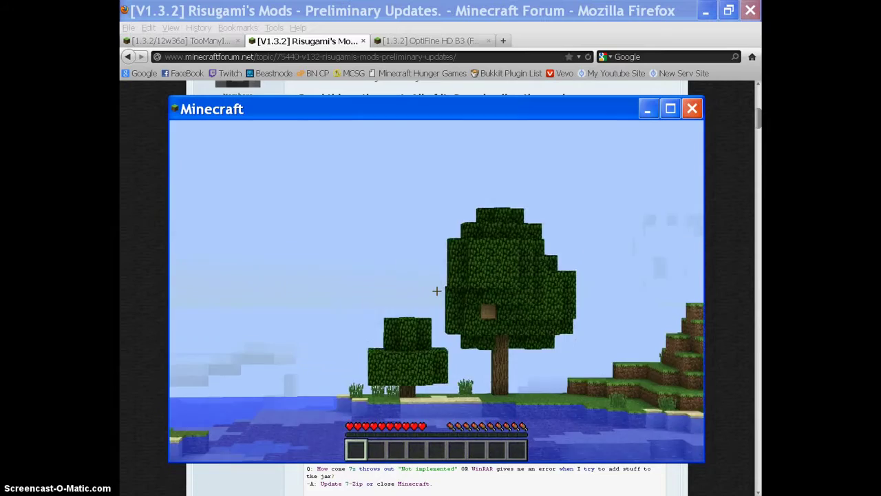
key("F5")
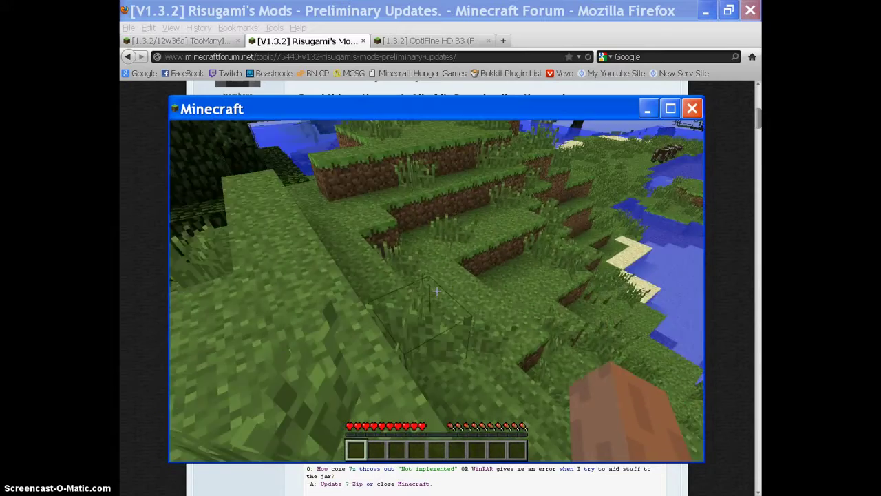
key("F5")
key("F5")
key("F5")
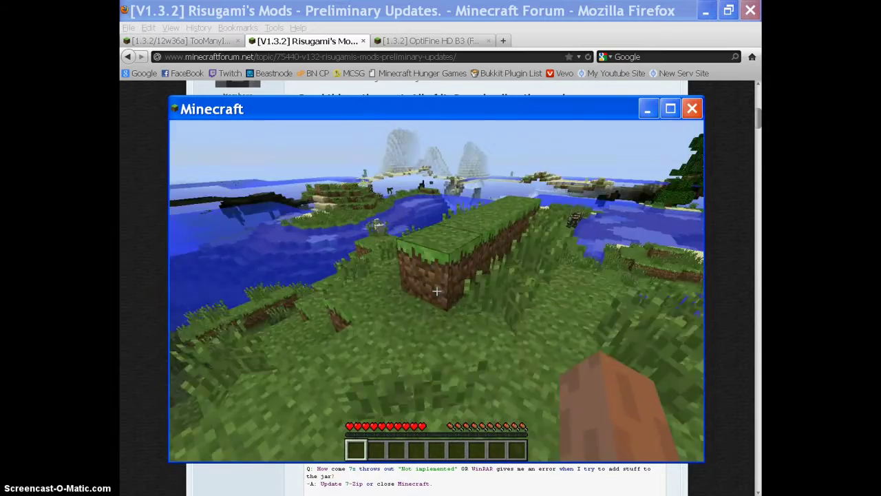
key("F5")
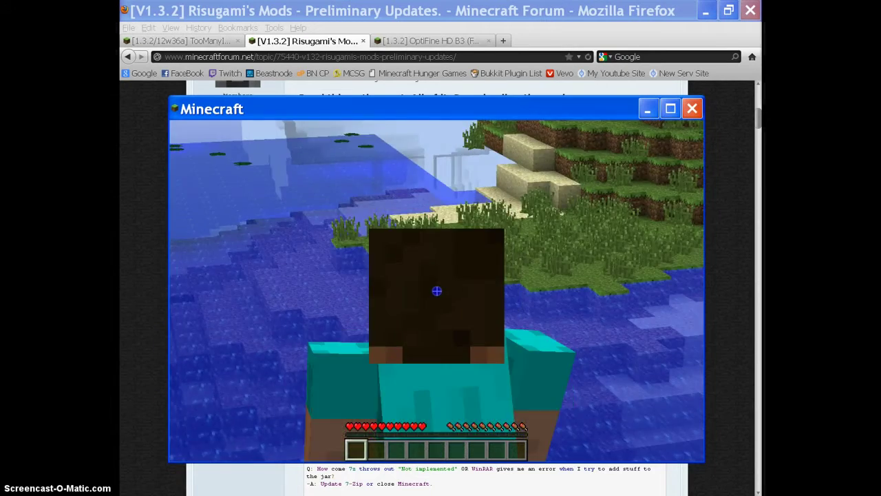
key("F5")
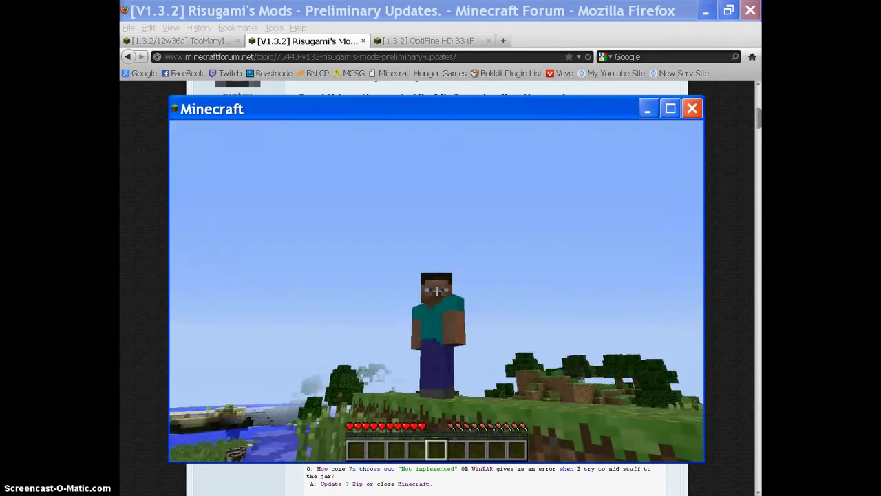
key("F5")
key("F5")
key("F5")
key("w")
key("F5")
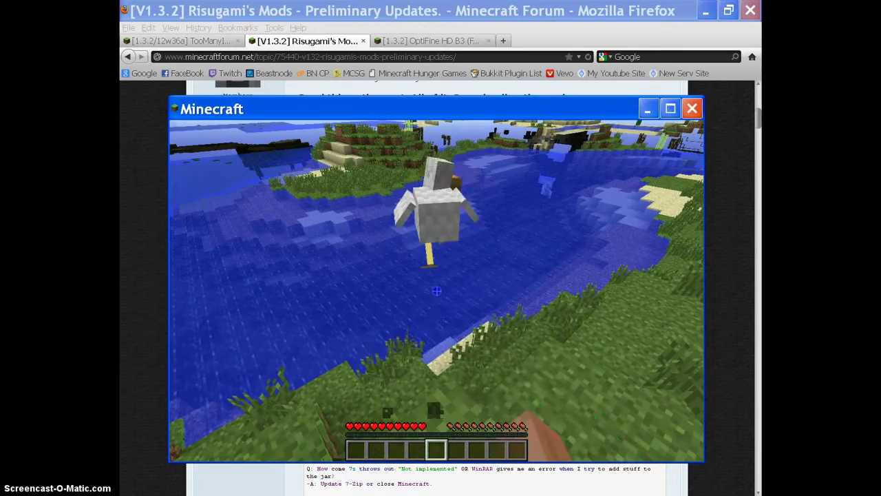
key("F5")
key("F5")
key("F5")
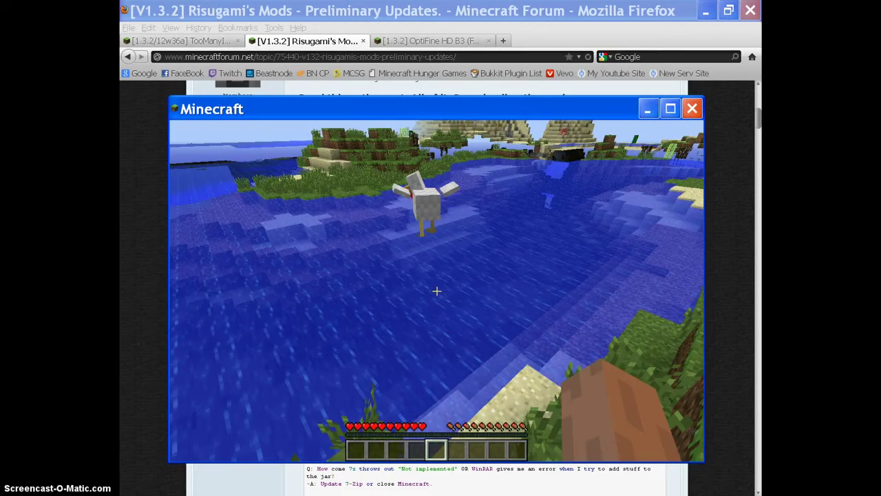
Step: Equip a full set of diamond armour and add a diamond sword from page 2 of the TooManyItems list
key("e")
left_click(695, 128)
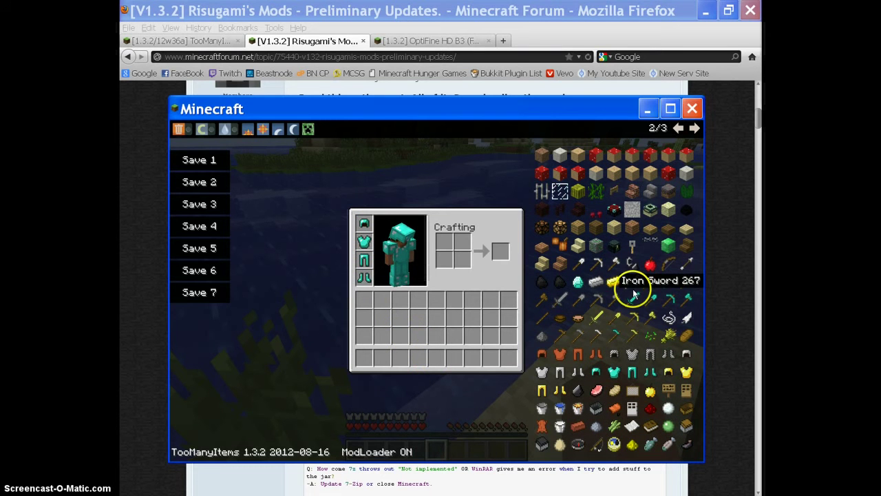
left_click(694, 130)
key("e")
Step: Inspect the character wearing diamond armour from every camera perspective while running across the terraced hills
key("F5")
key("F5")
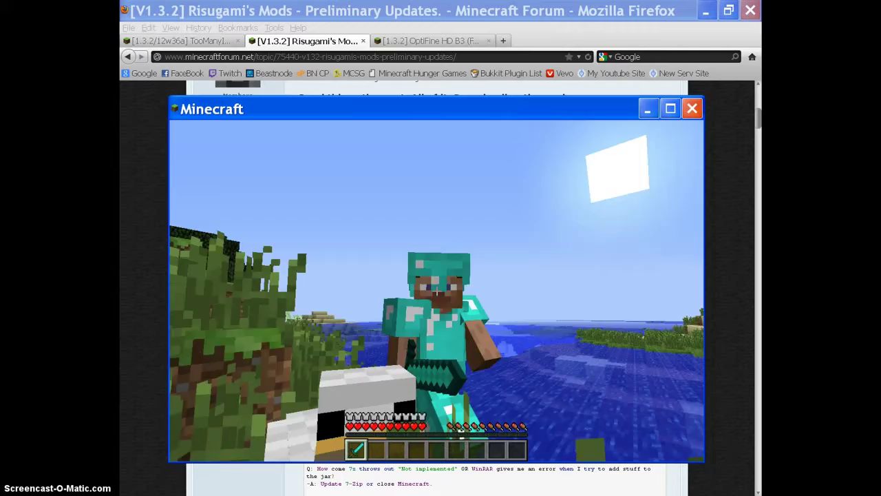
key("F5")
key("F5")
key("F5")
key("F5")
key("w")
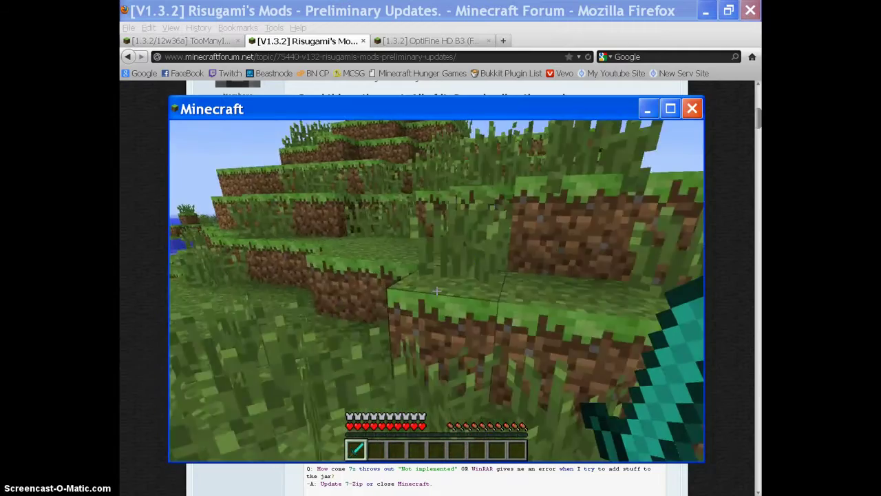
key("F5")
key("w")
key("F5")
key("F5")
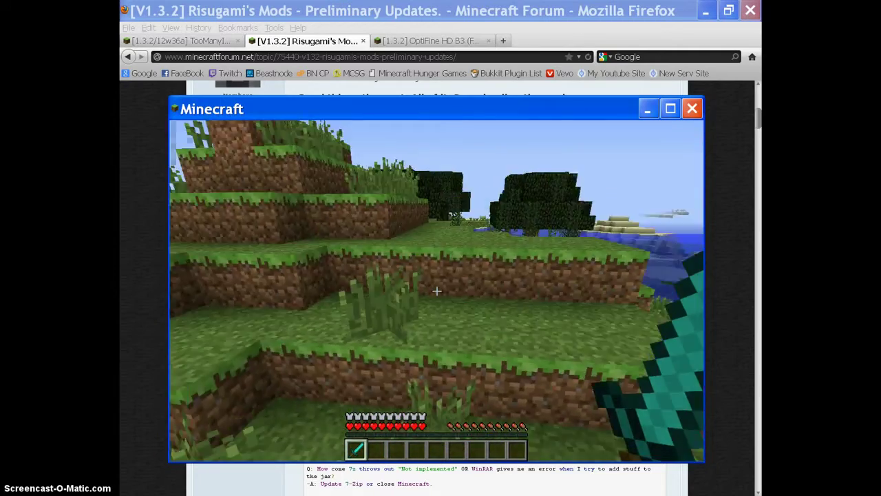
key("F5")
key("F5")
key("F5")
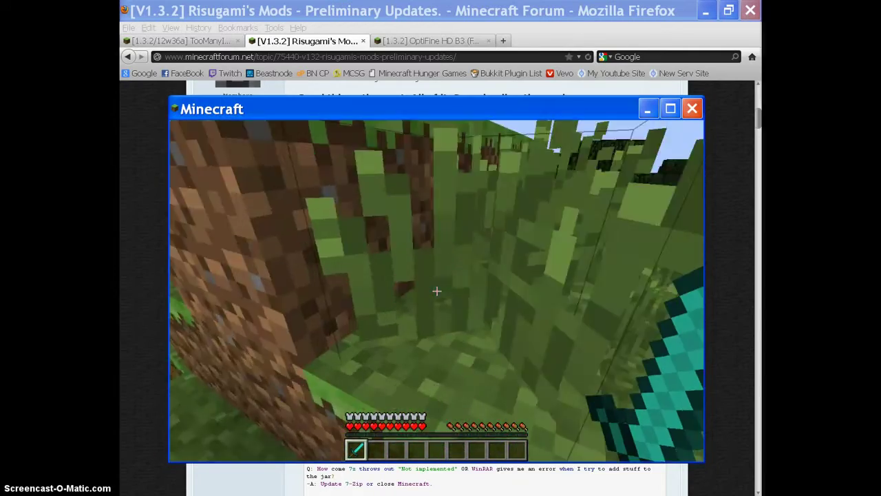
key("F5")
key("F5")
key("F5")
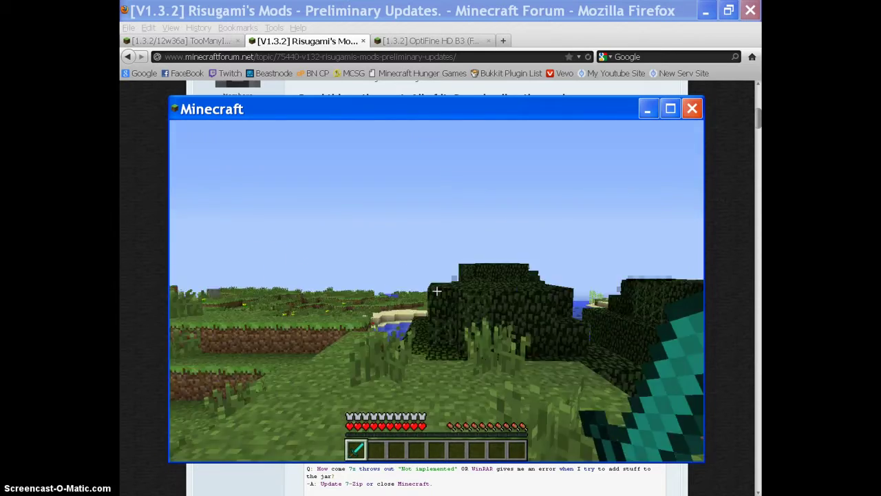
key("ctrl")
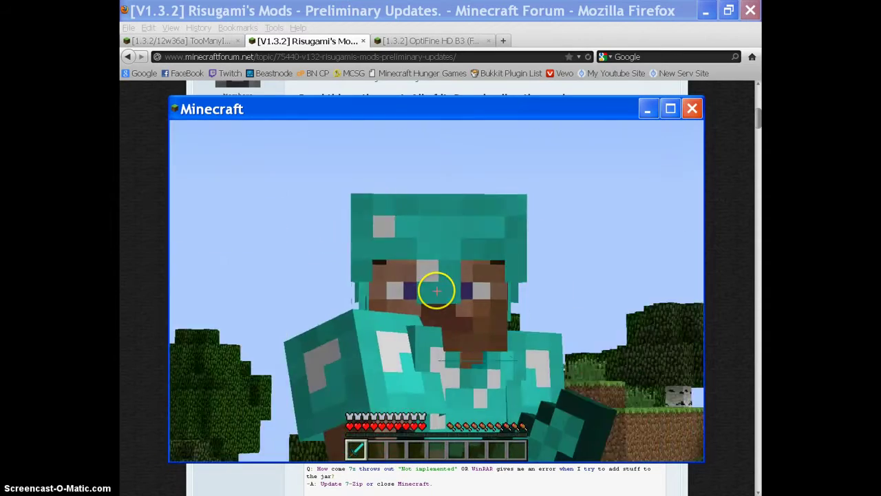
key("F5")
key("F5")
key("F5")
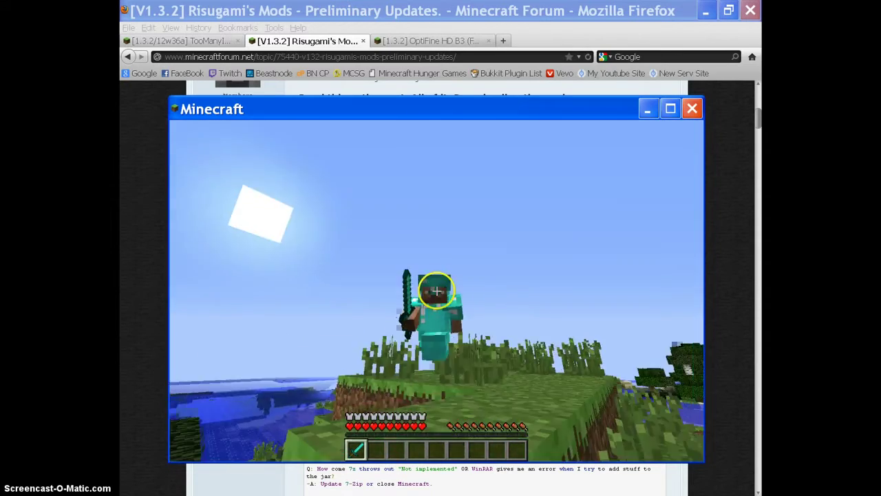
key("F5")
key("F5")
key("F5")
key("F5")
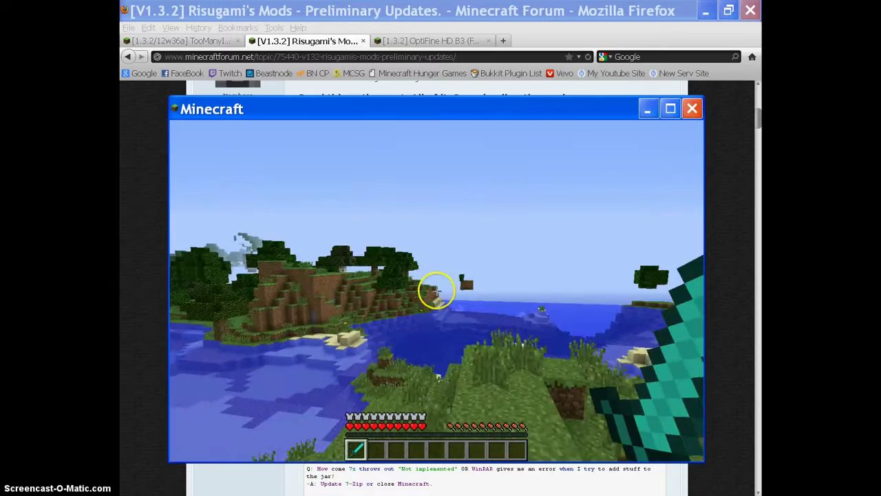
key("F5")
key("F5")
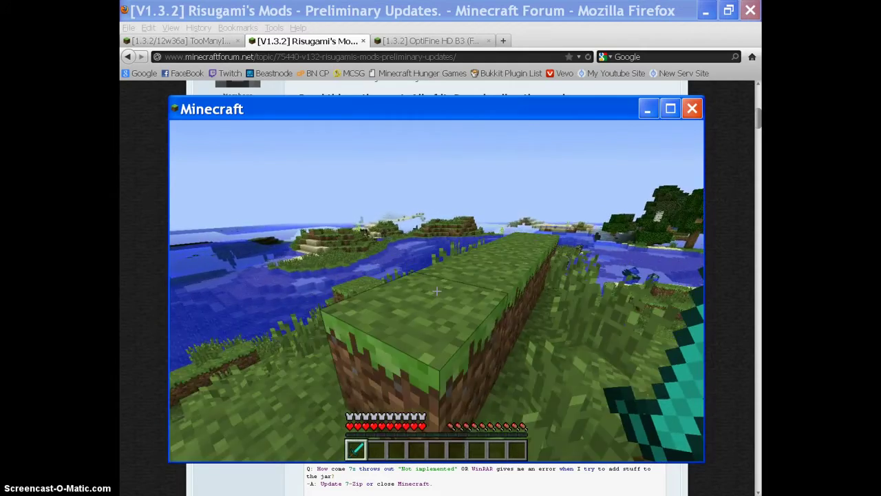
Step: Show the debug overlay with the profiler chart to examine the frame rate and OptiFine version, and hide it again
key("shift+F3")
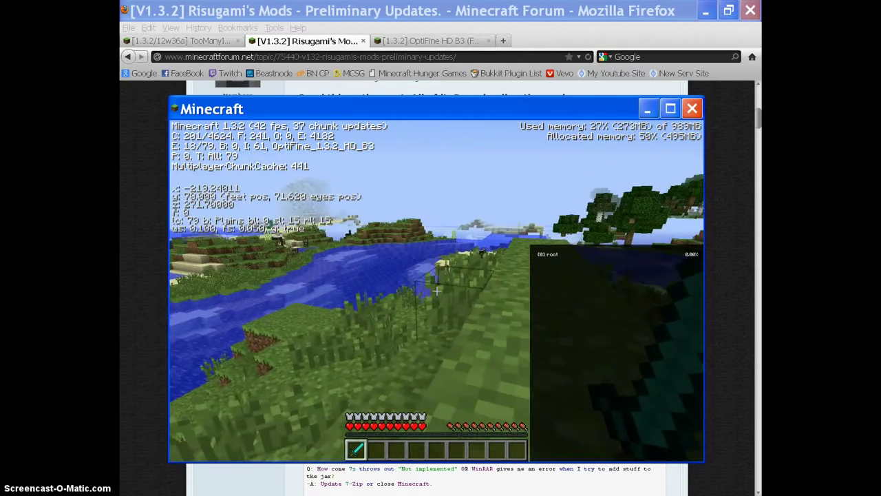
key("F3")
key("F3")
key("F3")
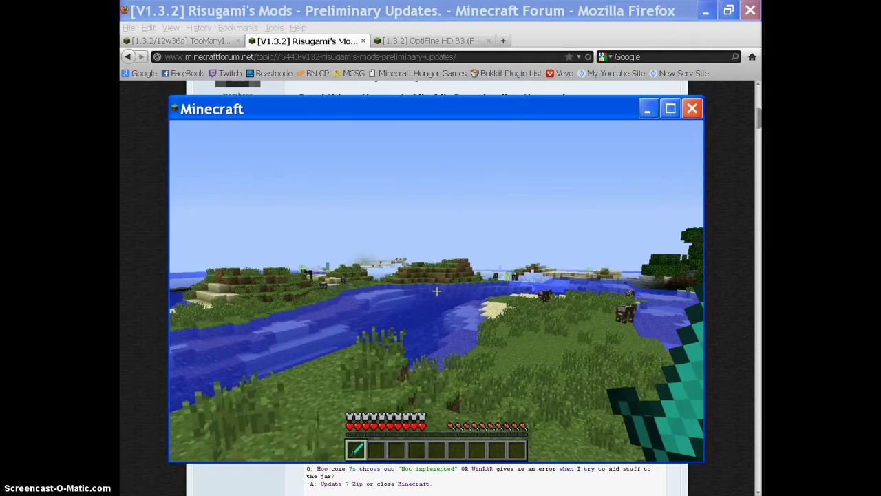
Step: Delete the diamond sword from the hotbar and switch creative mode on through TooManyItems
key("F5")
key("F5")
key("e")
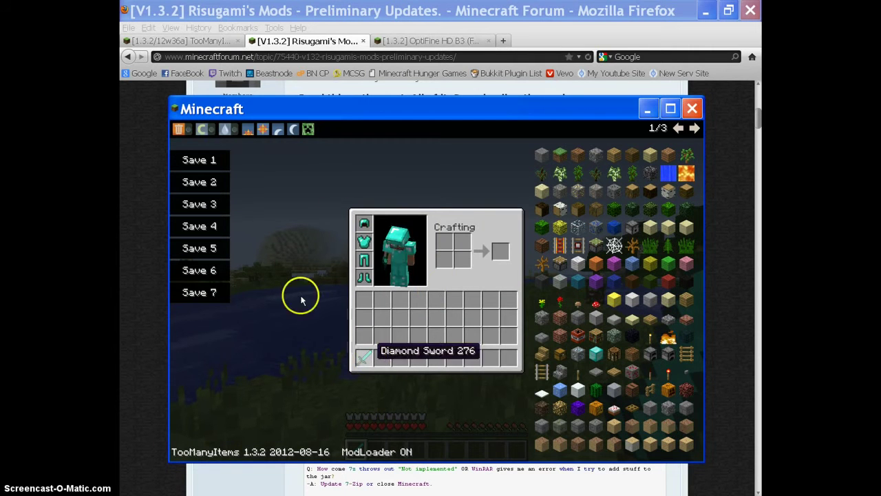
left_click(364, 355)
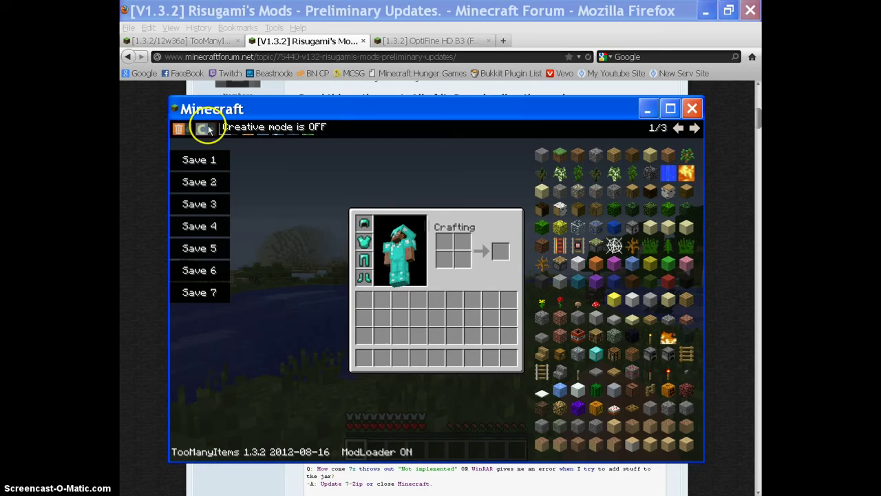
left_click(202, 129)
key("e")
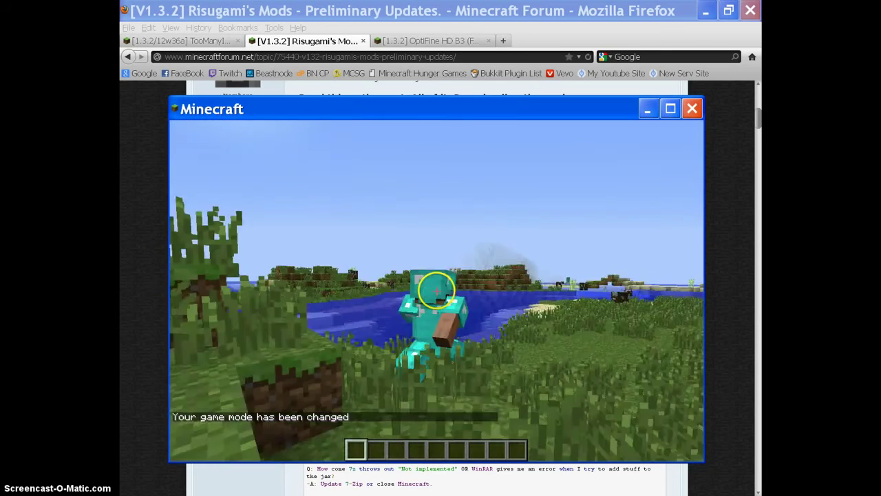
Step: Fly above the lake while cycling camera perspectives, and switch creative mode off while airborne
key("space")
key("space")
key("F5")
key("F5")
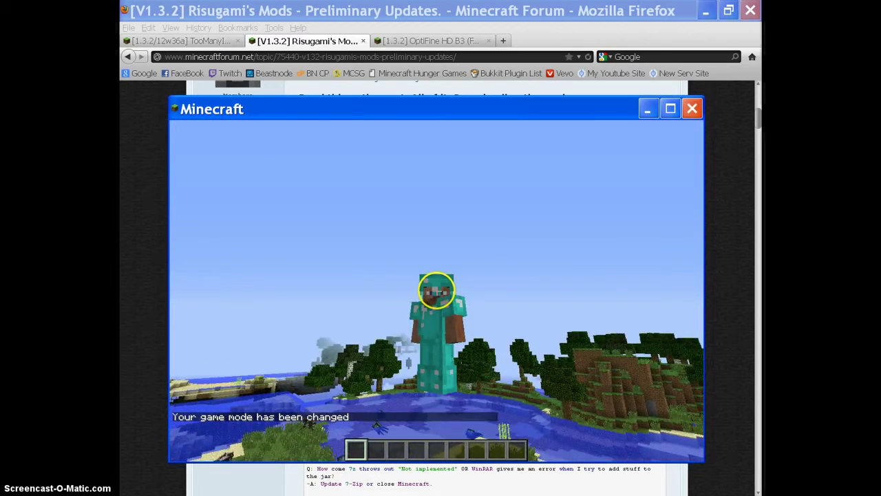
key("F5")
key("e")
left_click(203, 130)
key("e")
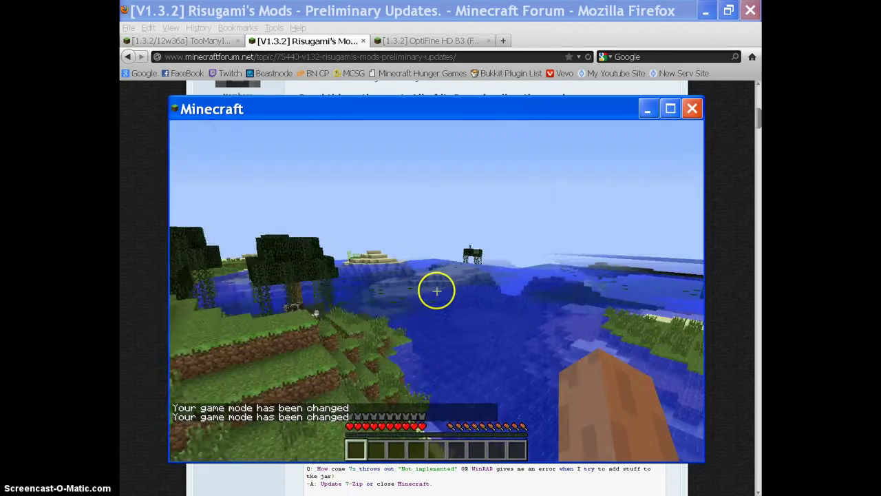
Step: Test the TooManyItems time controls by setting the time to sunrise and to midnight
key("e")
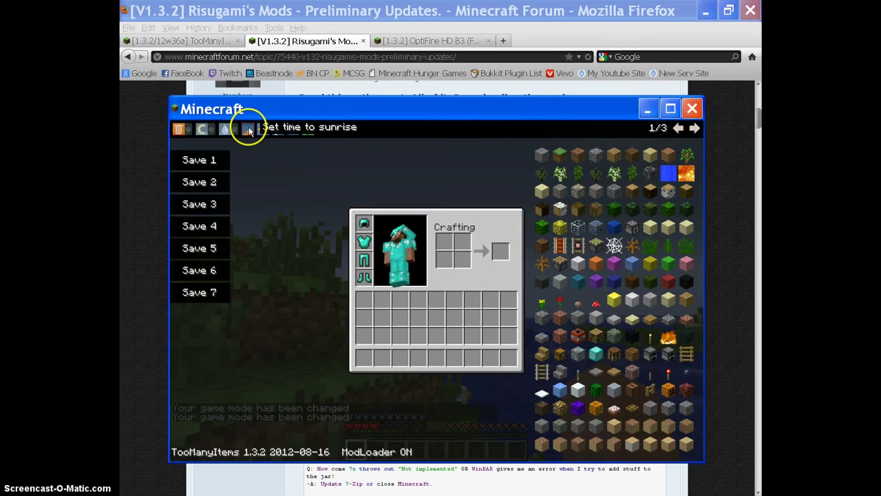
left_click(250, 131)
key("e")
key("e")
left_click(275, 167)
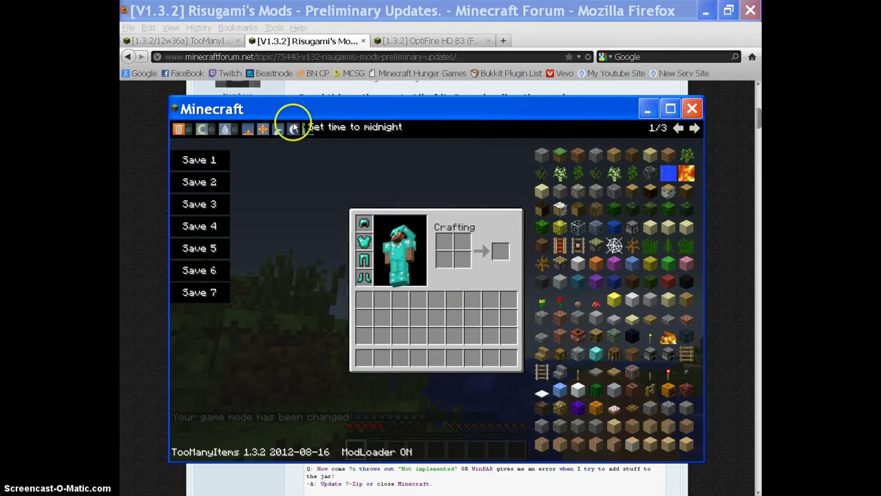
left_click(293, 128)
key("e")
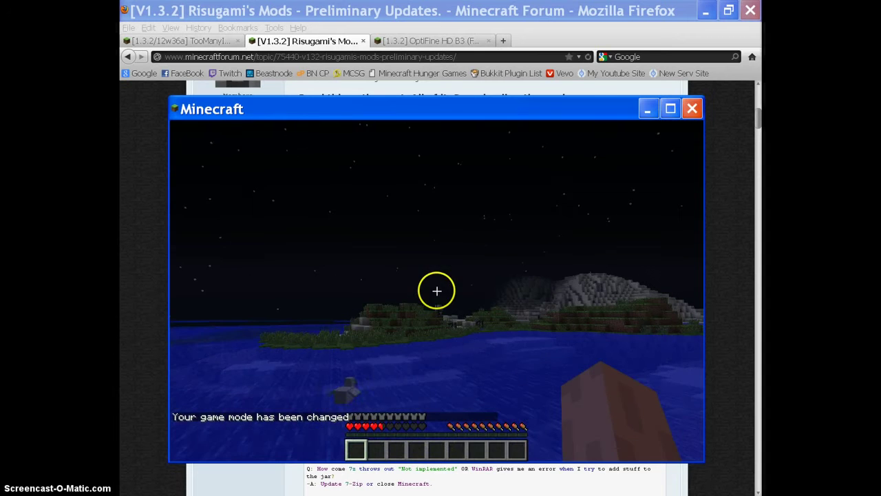
Step: Set the world time to full daylight with TooManyItems and view the scene from each camera perspective
key("e")
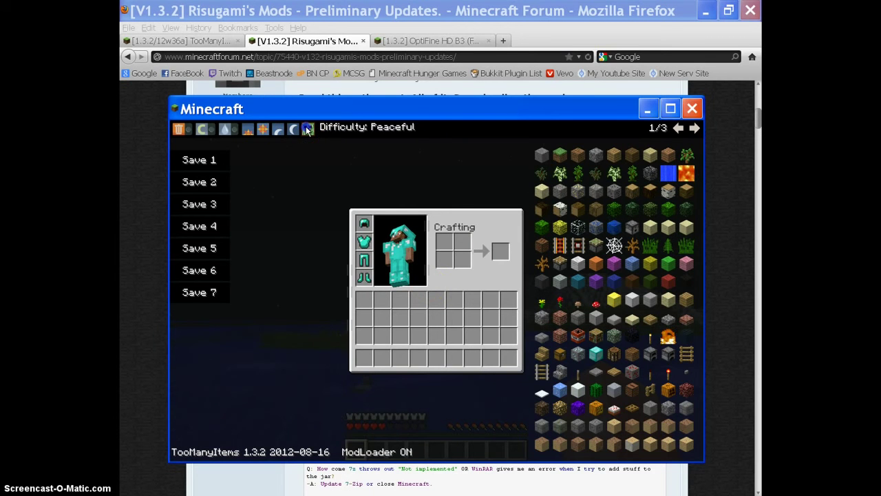
left_click(264, 129)
key("e")
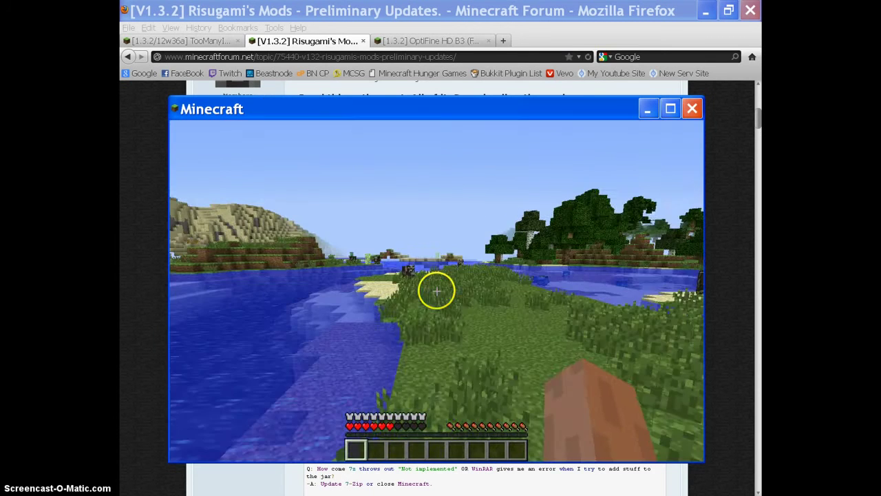
key("F5")
key("F5")
key("F5")
Step: Add a purple portal block and obsidian from TooManyItems page 1 to the hotbar, placing the obsidian in the third slot
key("e")
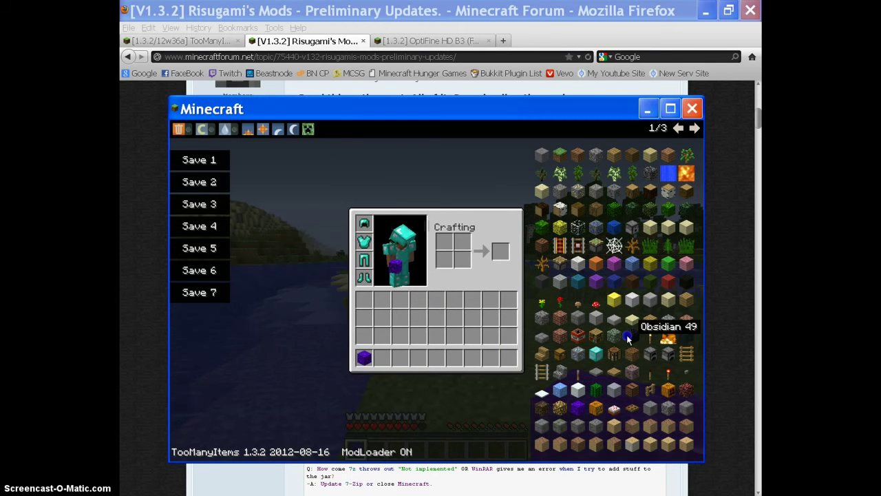
left_click(401, 359)
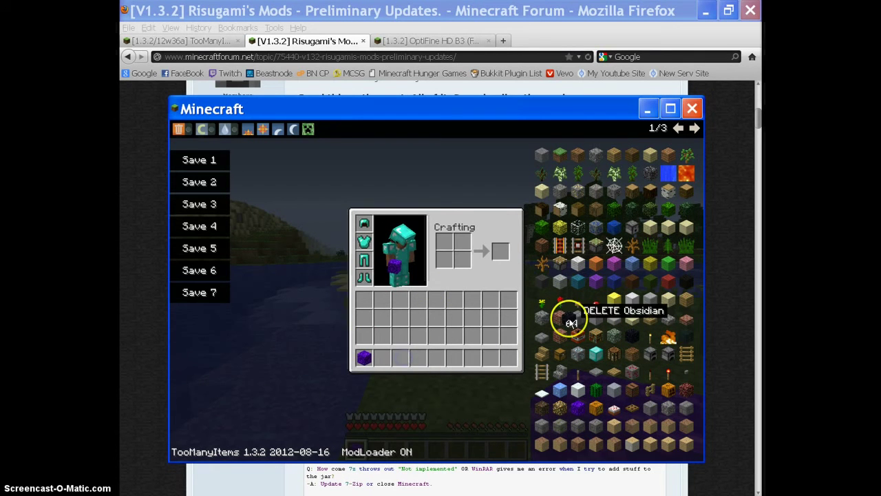
key("e")
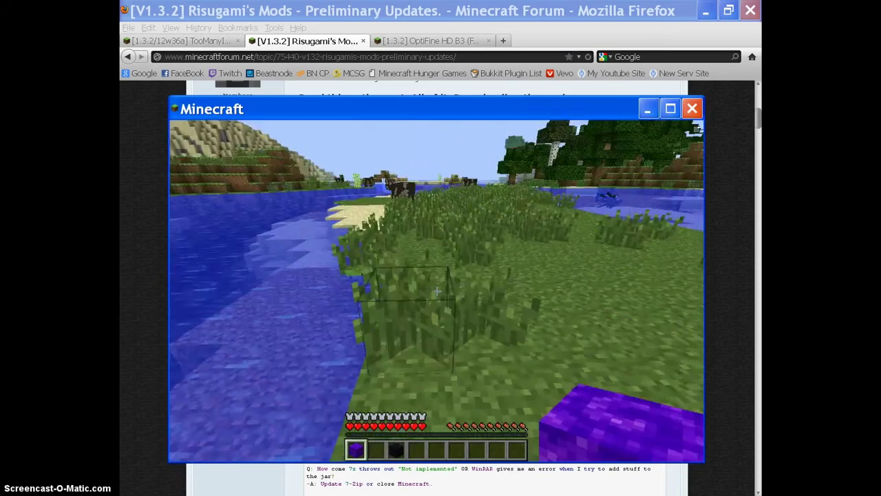
Step: Turn creative mode on with TooManyItems and place two obsidian blocks side by side on the grass
key("F5")
key("F5")
key("F5")
key("e")
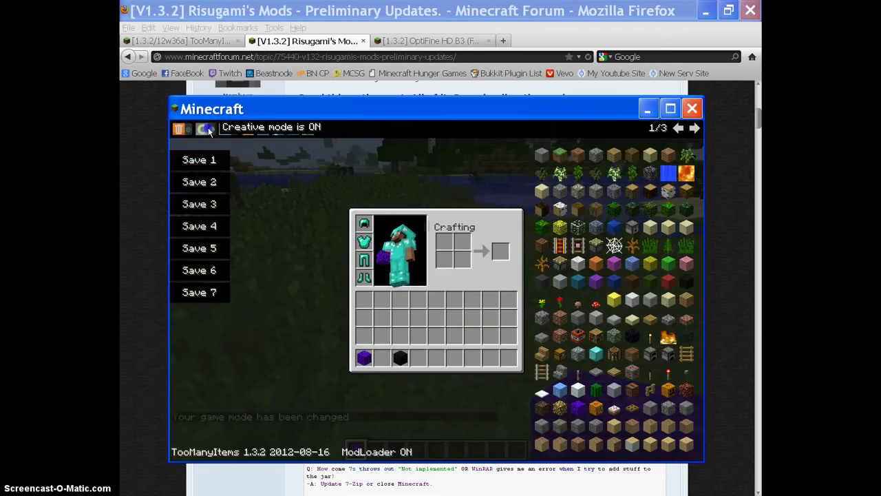
key("e")
scroll(437, 291, "down", 2)
right_click(436, 290)
right_click(436, 291)
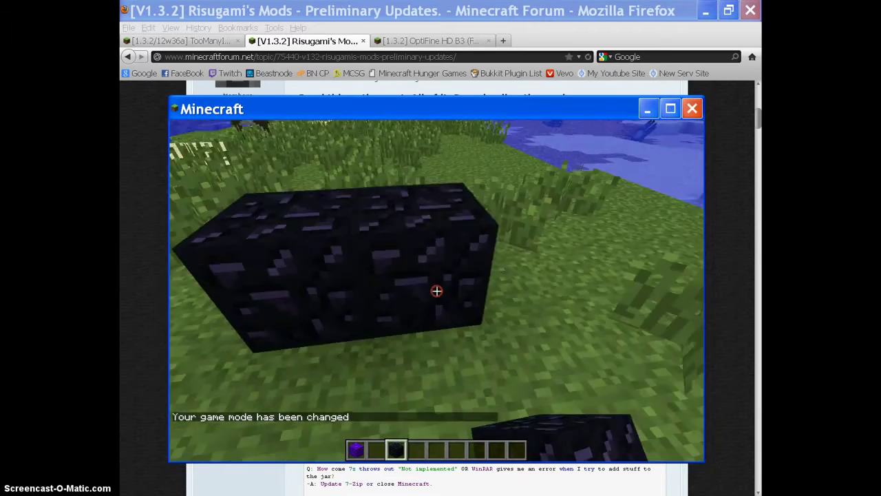
Step: Add stone from TooManyItems to the hotbar and put it in the second slot beside the obsidian
key("e")
left_click(542, 157)
key("e")
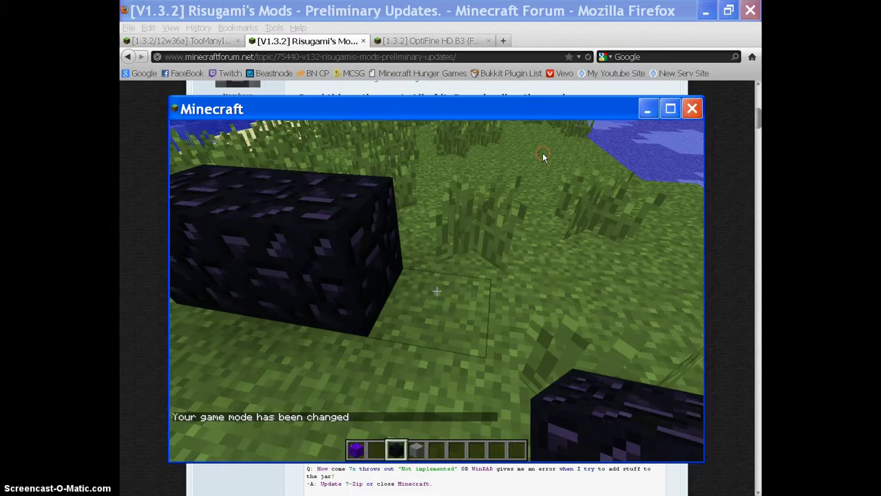
key("e")
left_click(378, 344)
key("e")
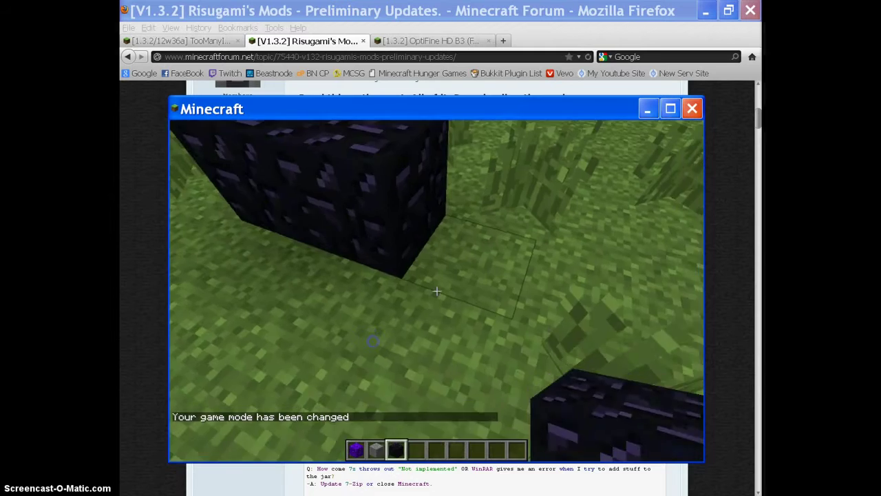
Step: Build the portal frame's first obsidian column with stone corners and extend two obsidian blocks across the top
key("2")
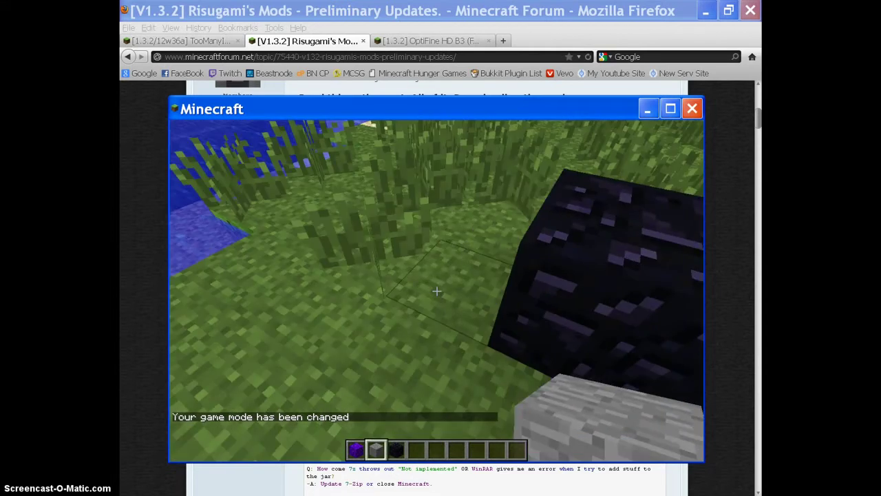
key("3")
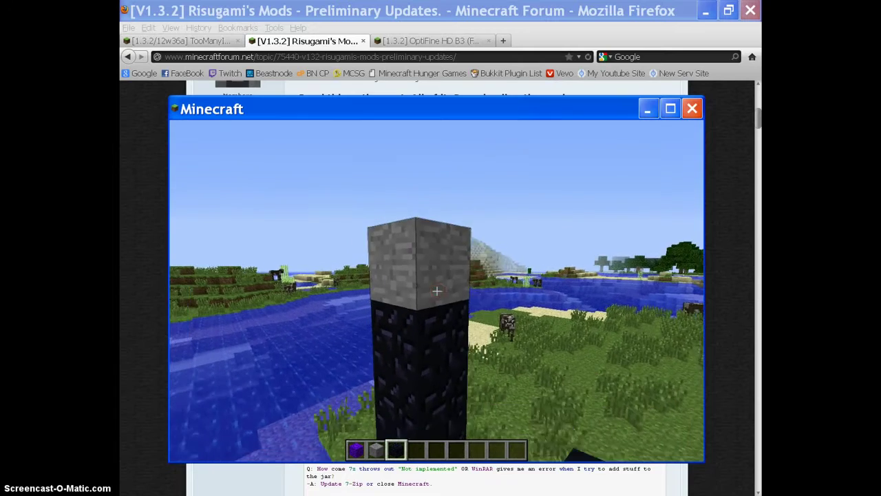
right_click(436, 290)
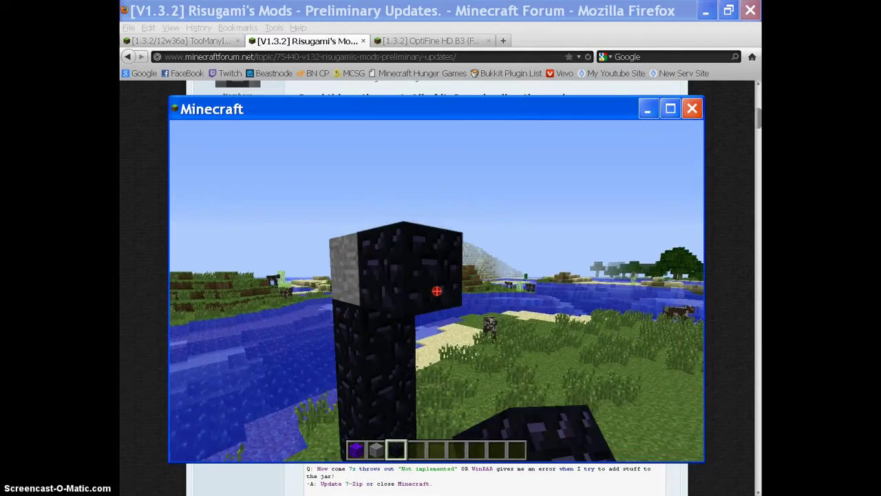
right_click(437, 290)
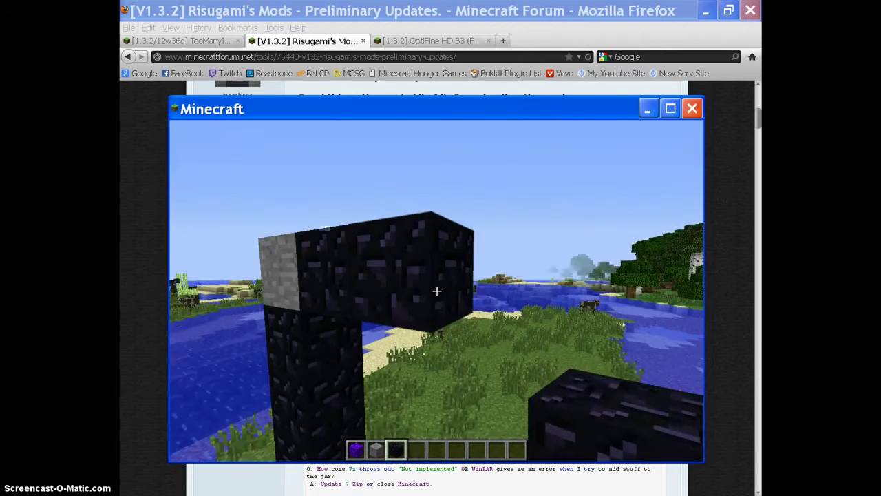
key("2")
right_click(436, 291)
Step: Build the opposite obsidian column between the stone corners to close the portal frame
key("3")
right_click(436, 291)
right_click(437, 291)
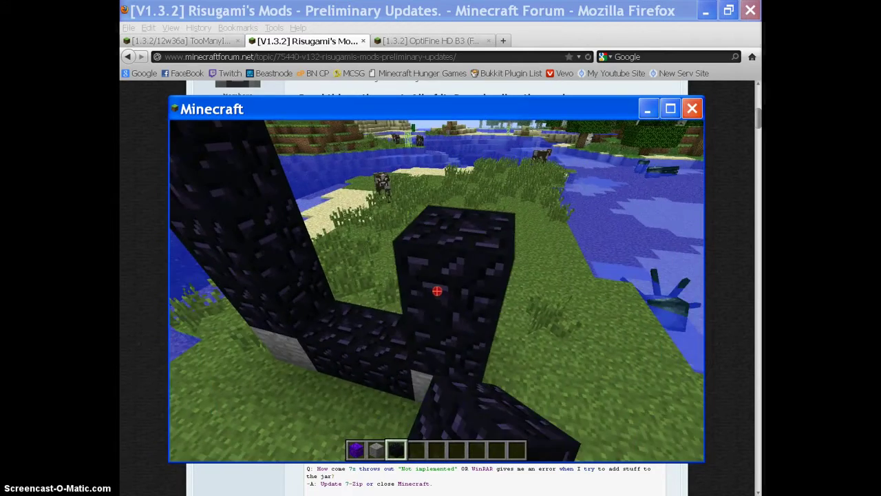
right_click(437, 291)
left_click(437, 291)
right_click(436, 291)
Step: Fill the obsidian frame with purple portal blocks and empty the hotbar
key("1")
right_click(437, 290)
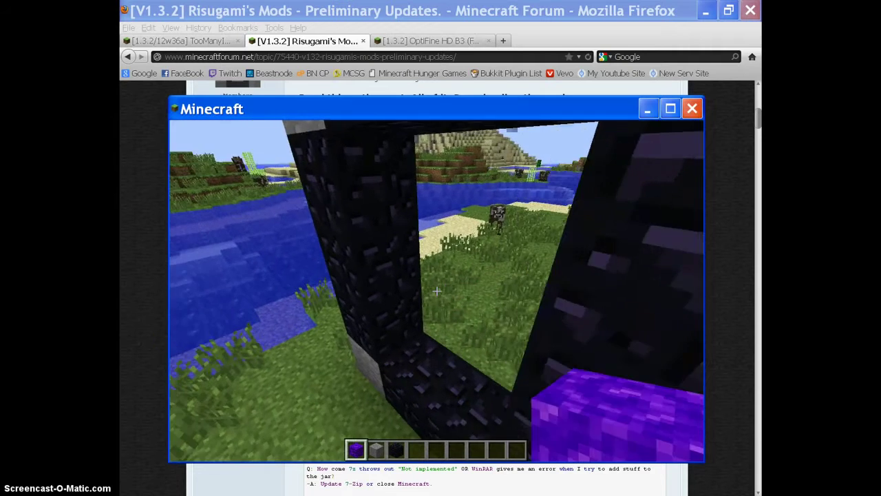
right_click(436, 290)
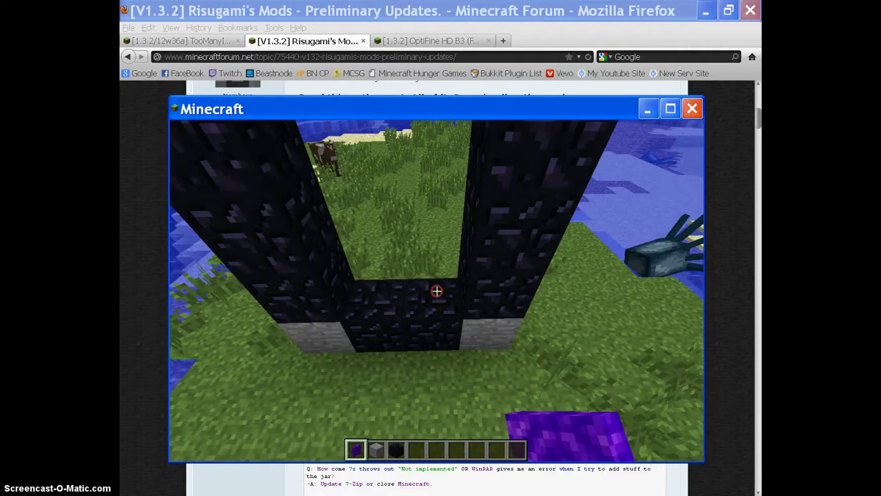
key("e")
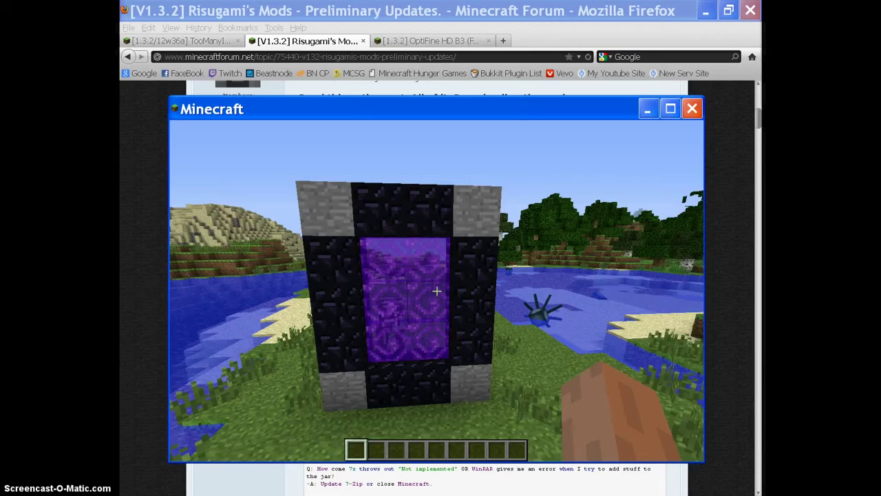
Step: Walk around the completed portal to inspect it from both sides, and switch the camera to view the character
key("w")
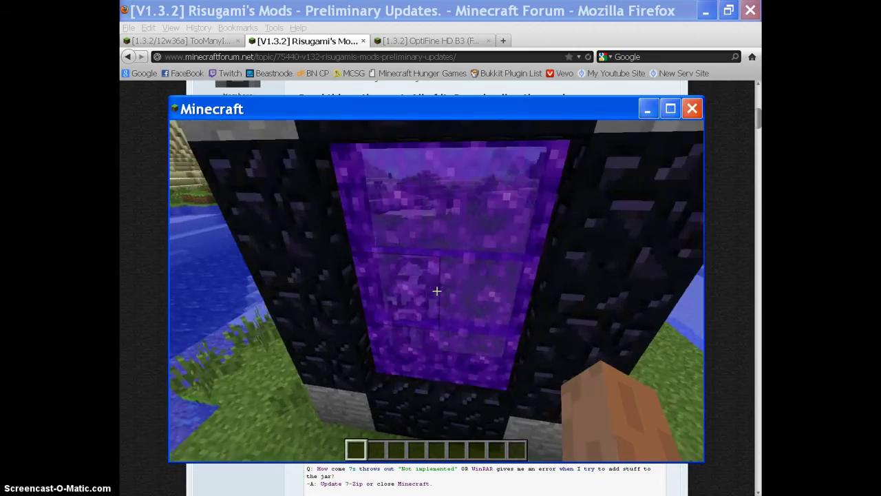
key("d")
key("d")
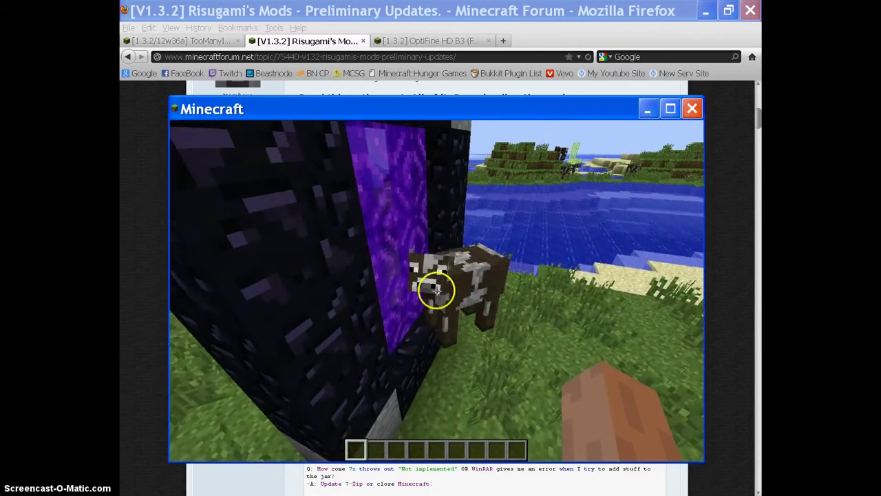
key("d")
key("w")
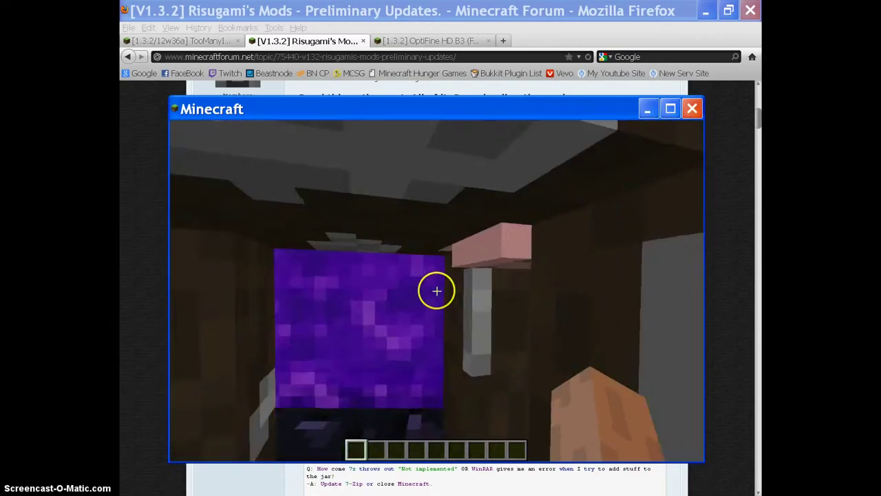
key("s")
key("a")
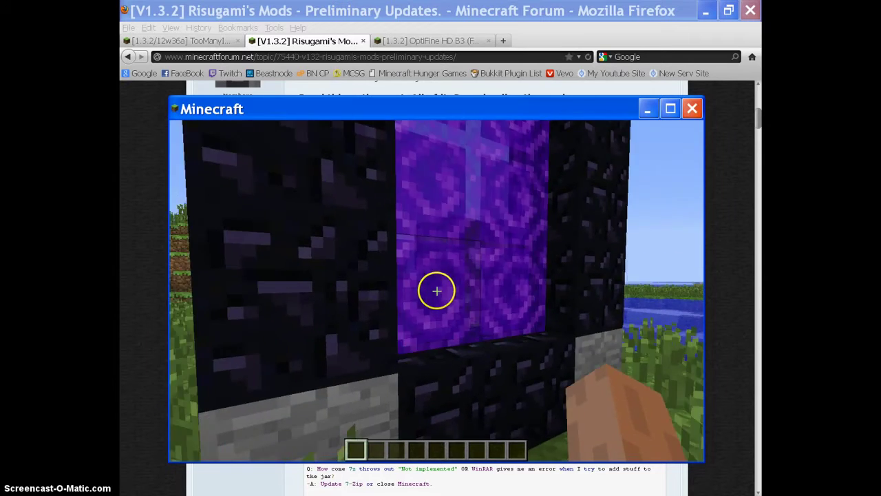
key("a")
key("F5")
key("F5")
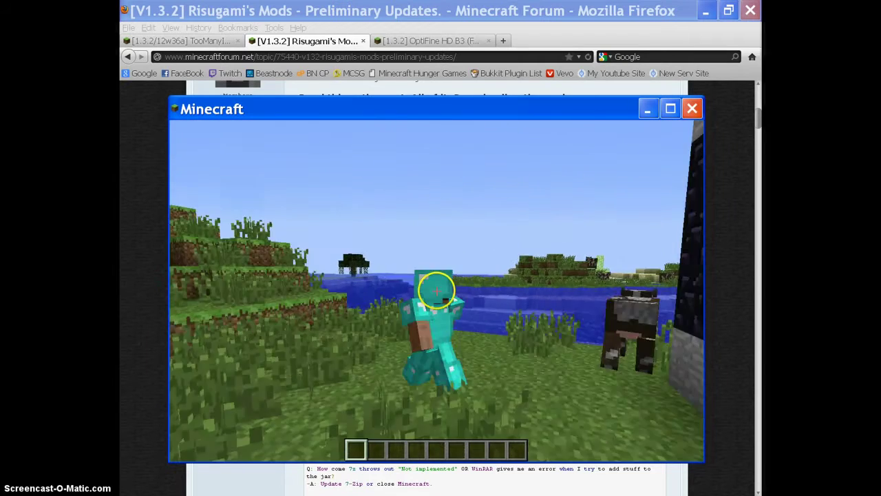
Step: Switch creative mode off and add stacks of 64 pistons, magenta wool, cobblestone and birch planks from TooManyItems
key("e")
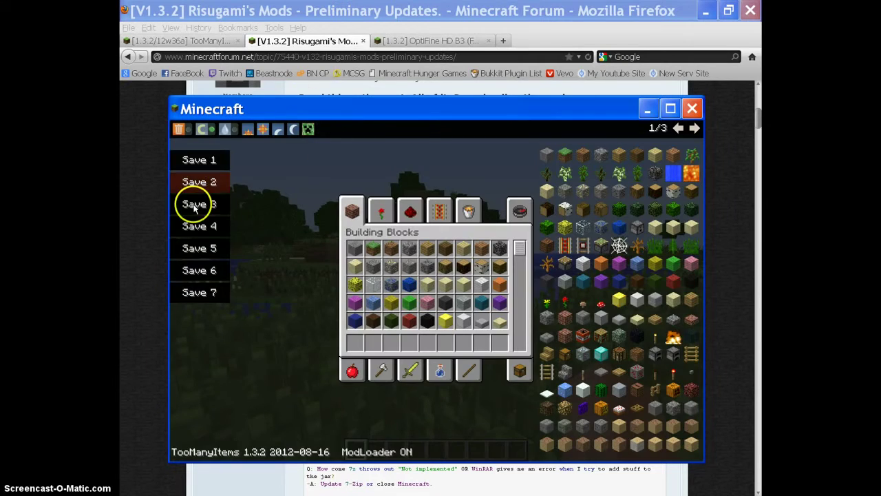
left_click(228, 126)
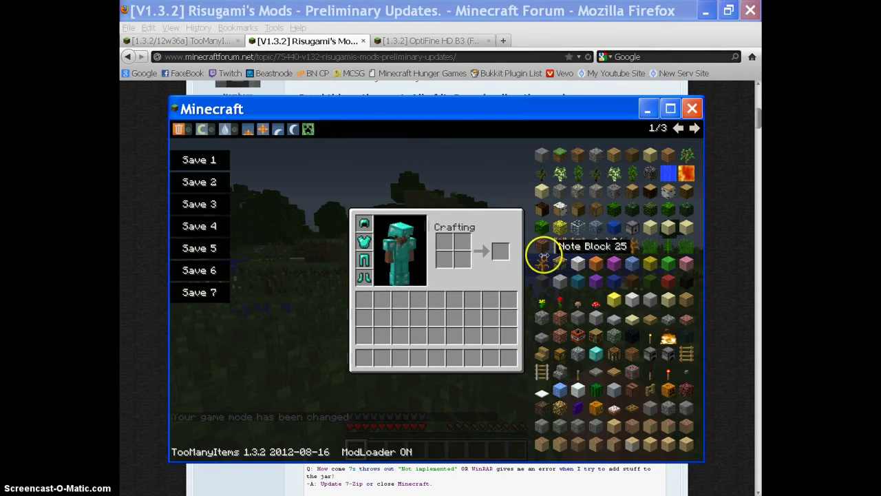
left_click(549, 205)
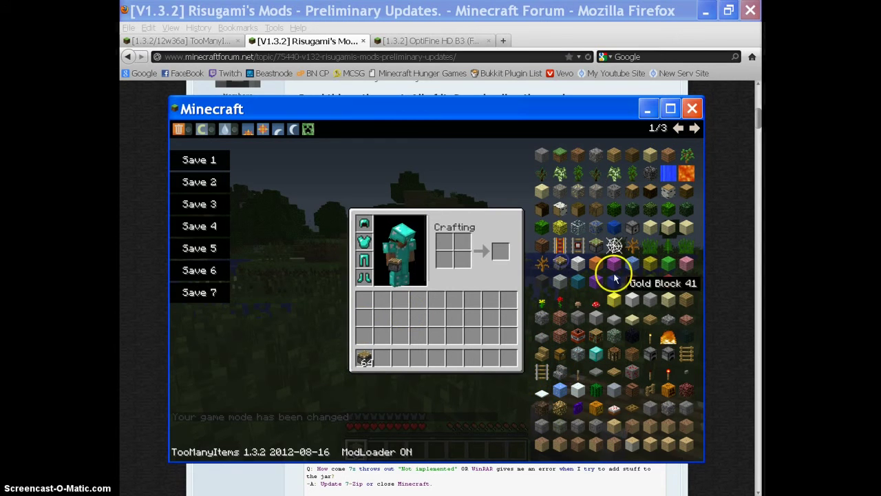
left_click(614, 263)
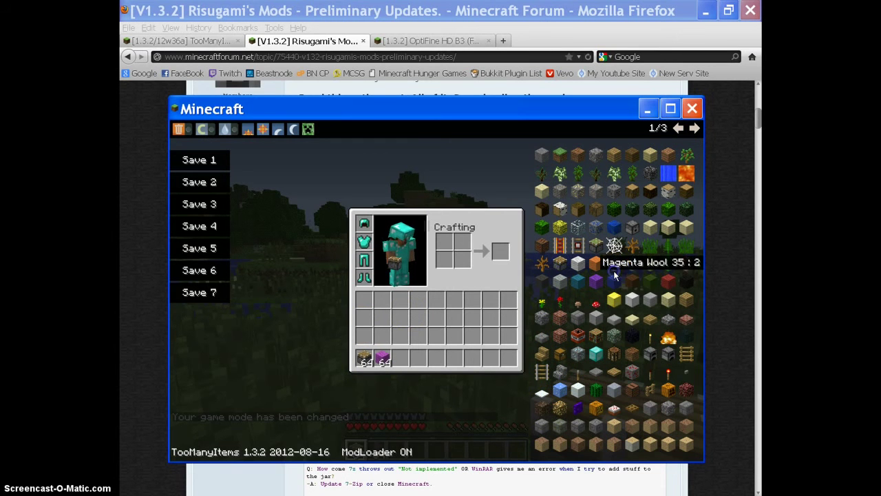
left_click(596, 154)
left_click(655, 159)
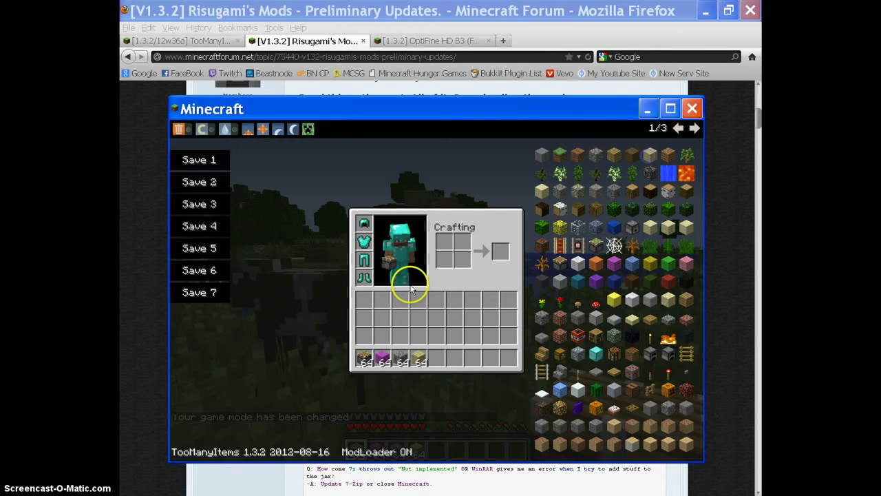
Step: Save the inventory to TooManyItems slot 1 and discard all four stacks from the hotbar
left_click(208, 163)
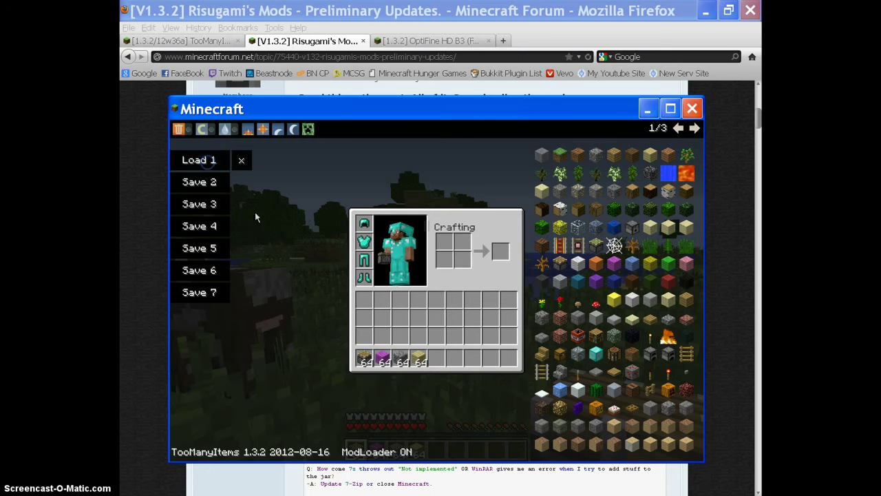
left_click(362, 355)
left_click(570, 294)
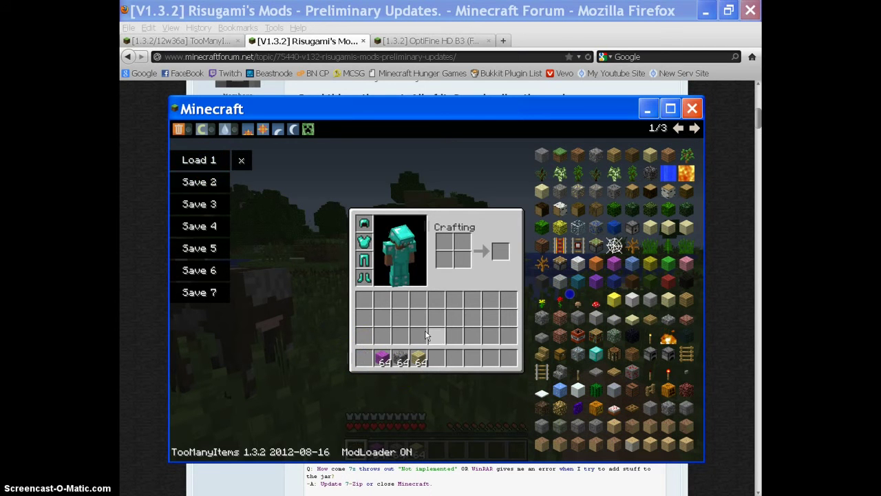
left_click(509, 318)
left_click(514, 318)
left_click(566, 299)
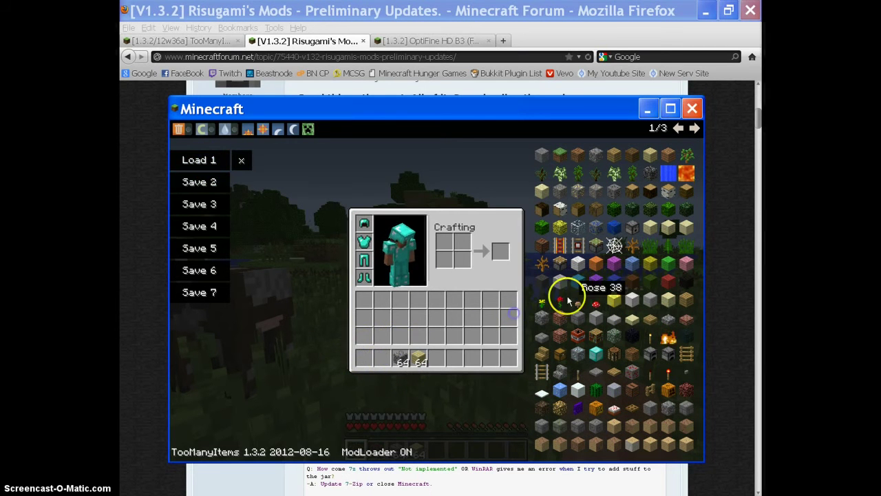
left_click(402, 356)
left_click(606, 281)
left_click(418, 358)
left_click(654, 296)
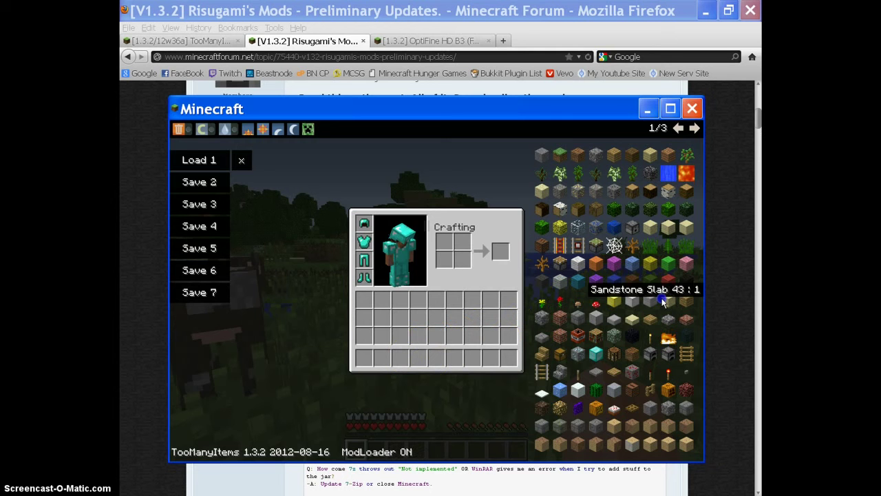
Step: Restore the inventory from TooManyItems save slot 1 and cycle the camera perspectives in the world
left_click(197, 161)
left_click(404, 296)
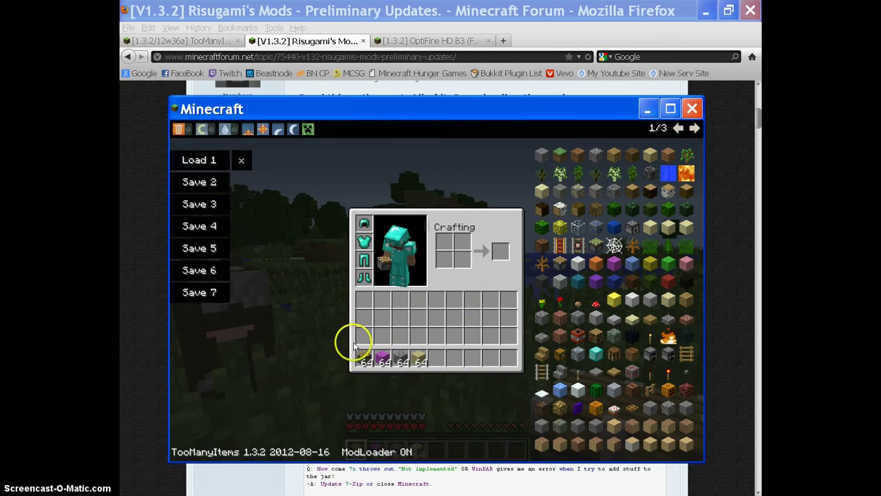
key("e")
key("F5")
key("F5")
key("F5")
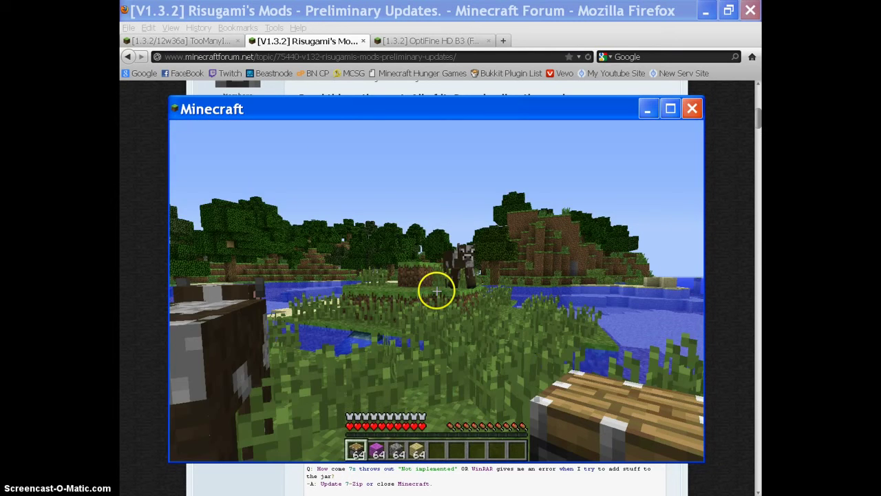
Step: Discard the restored piston, magenta wool, cobblestone and birch plank stacks and return to the world
key("e")
left_click(363, 359)
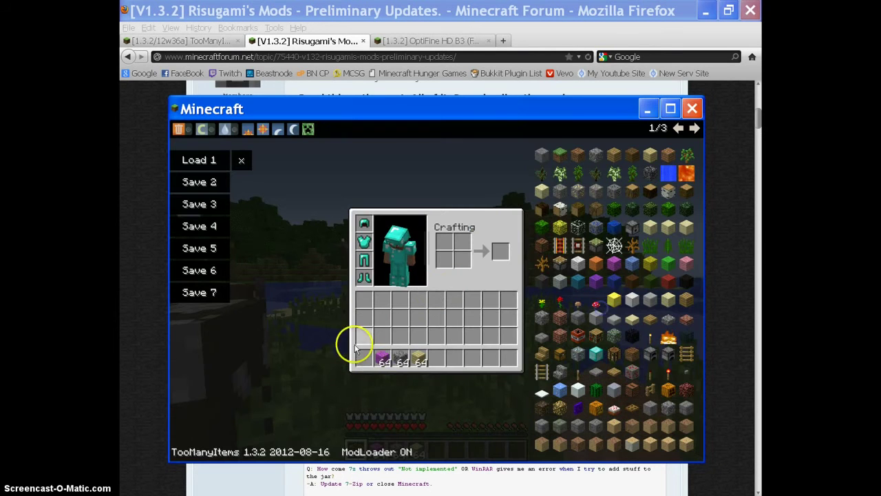
left_click(511, 299)
left_click(537, 303)
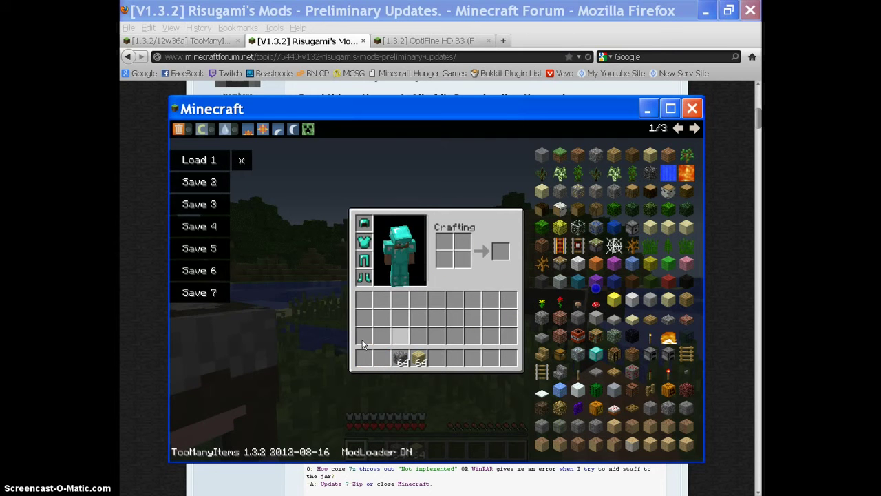
left_click(391, 356)
left_click(402, 357)
left_click(597, 320)
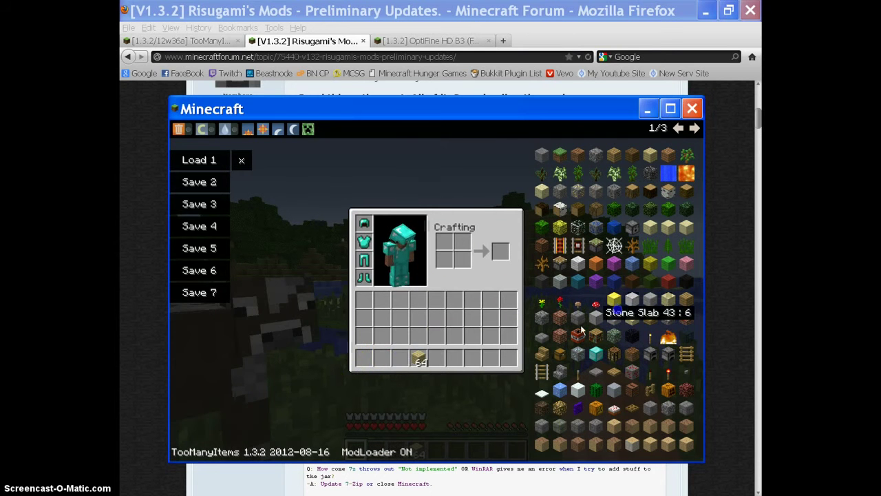
left_click(415, 356)
key("e")
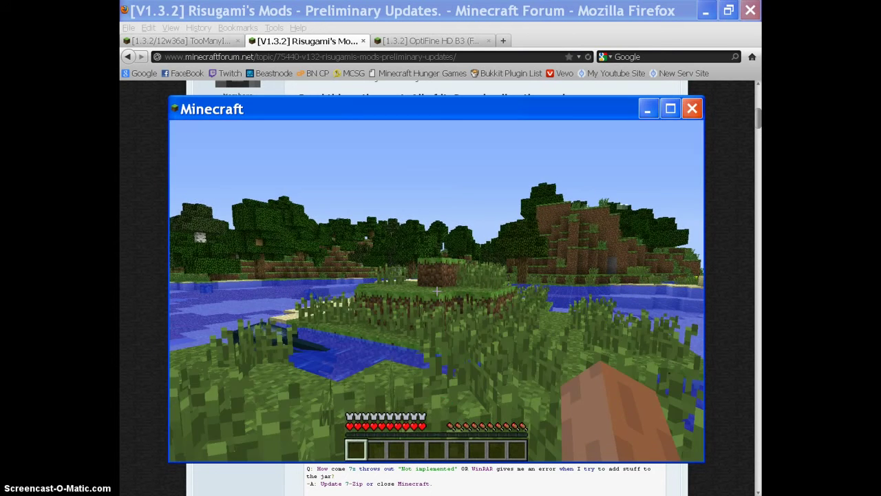
Step: Clear the saved inventory in TooManyItems slot 1, and walk toward the shore while cycling camera perspectives
key("e")
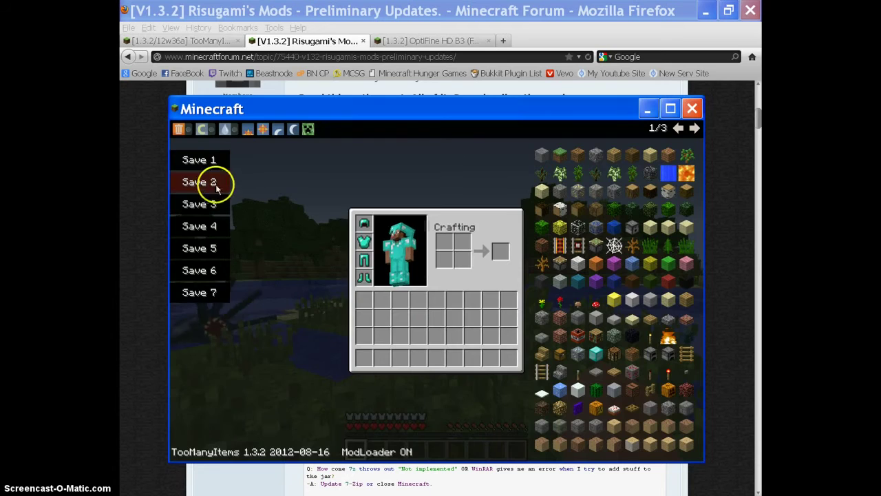
key("e")
key("e")
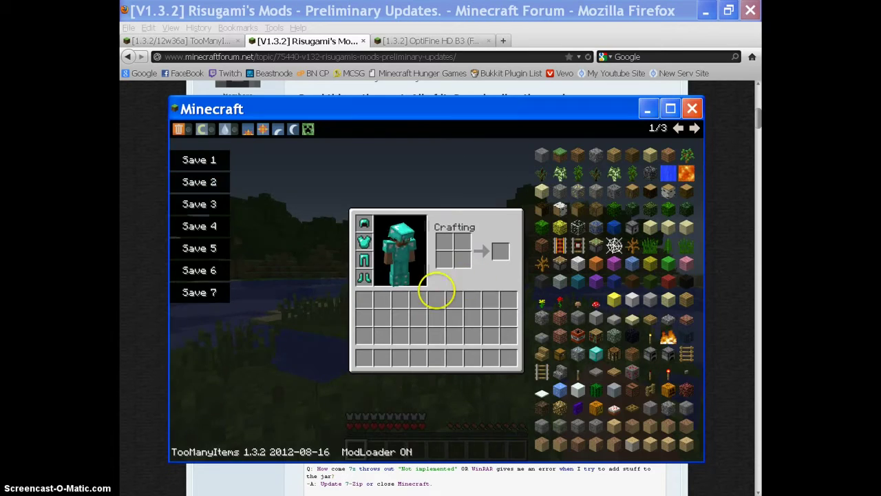
key("e")
key("w")
key("F5")
key("F5")
key("F5")
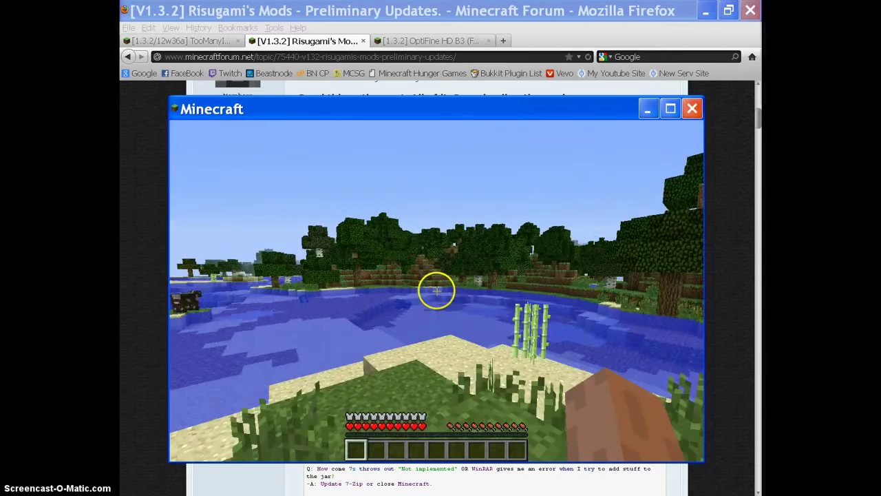
Step: Walk from the shore to the nether portal and pass through its frame while cycling the camera perspectives
key("F5")
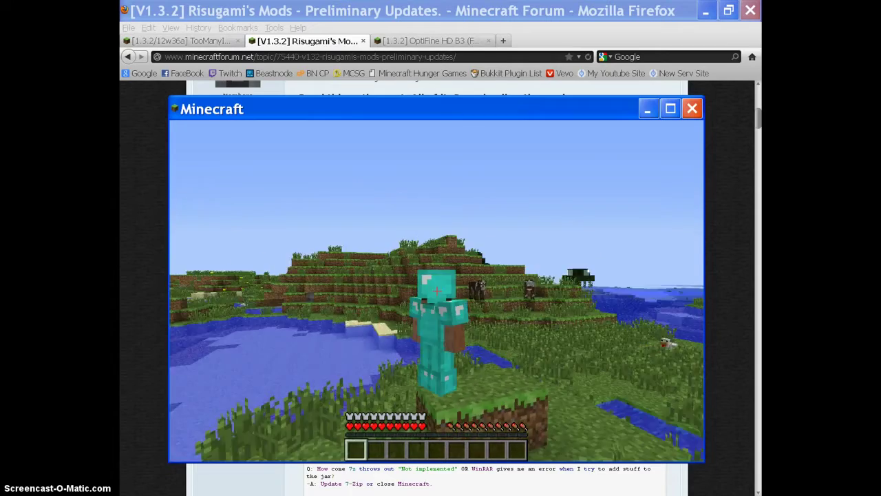
key("F5")
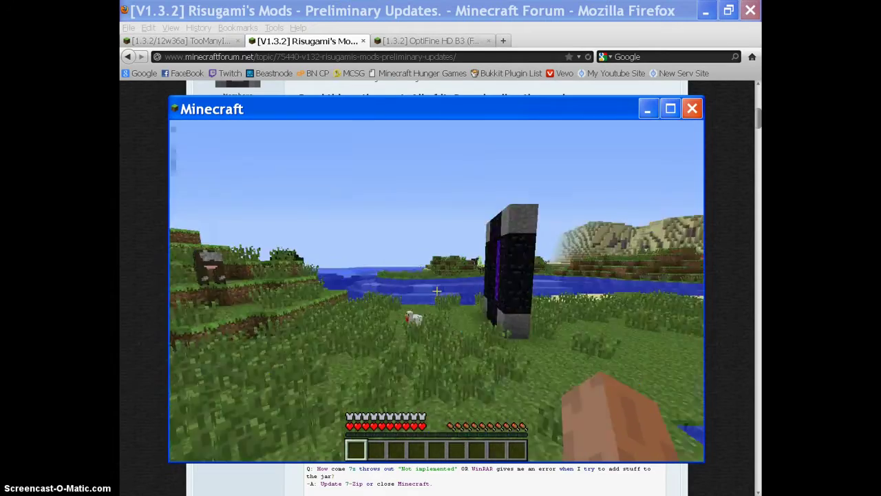
key("w")
key("F5")
key("F5")
key("F5")
left_click(437, 290)
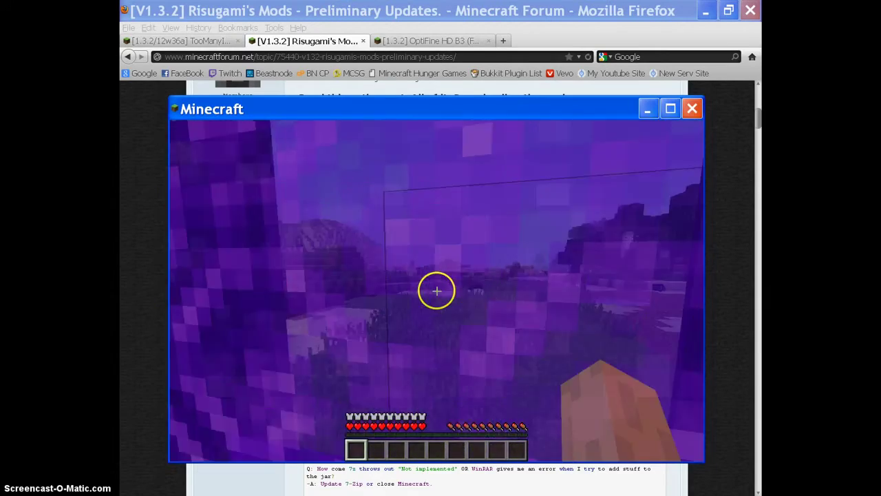
key("w")
key("F5")
key("F5")
key("F5")
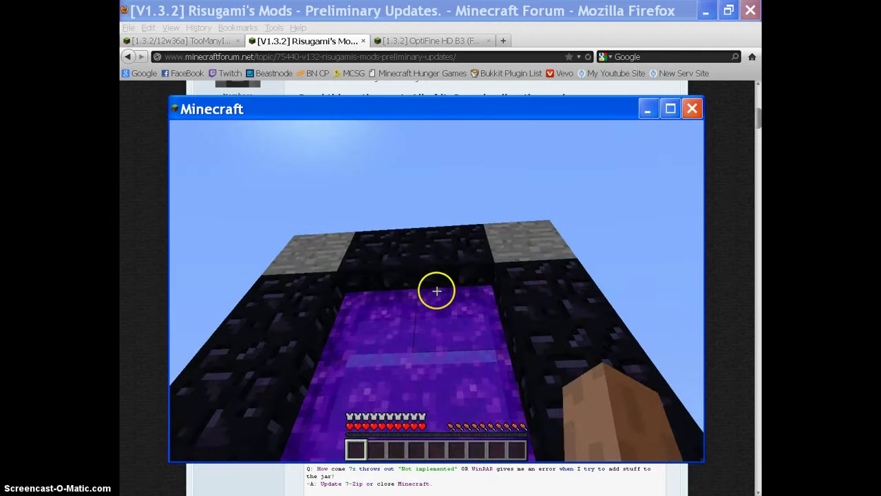
Step: Add red wool from the TooManyItems list to the hotbar and place it on the portal's upper stone corner
key("e")
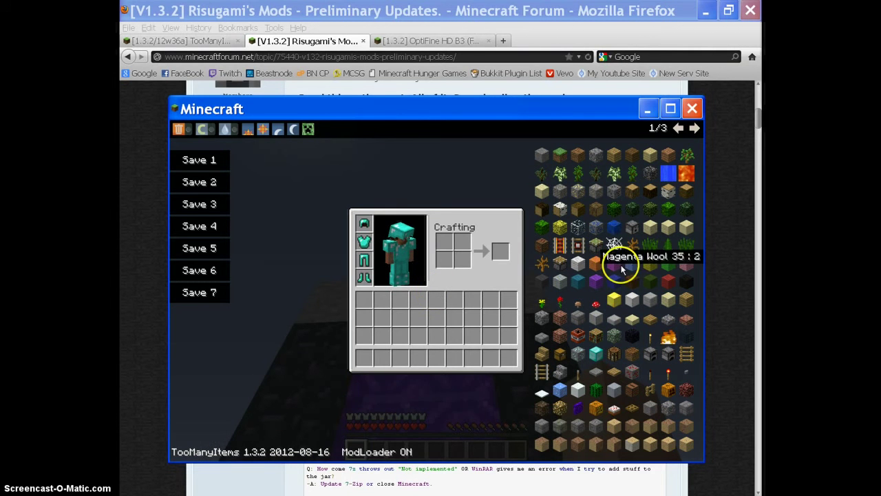
left_click(663, 280)
key("e")
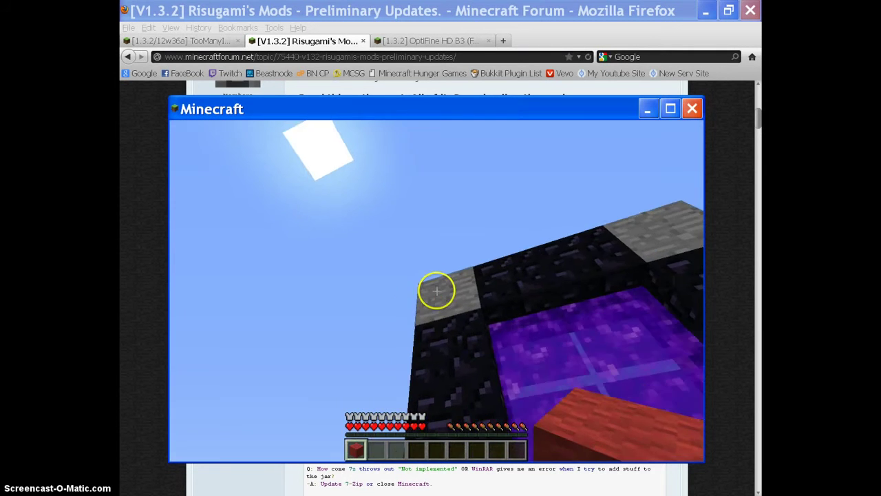
right_click(436, 291)
Step: Switch the game mode to creative and place red wool against the portal frame's corners and far side
key("e")
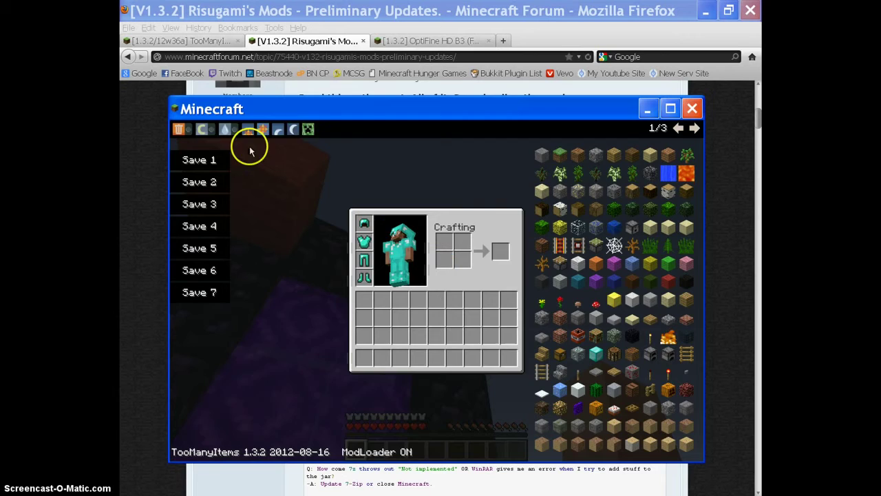
left_click(201, 129)
key("e")
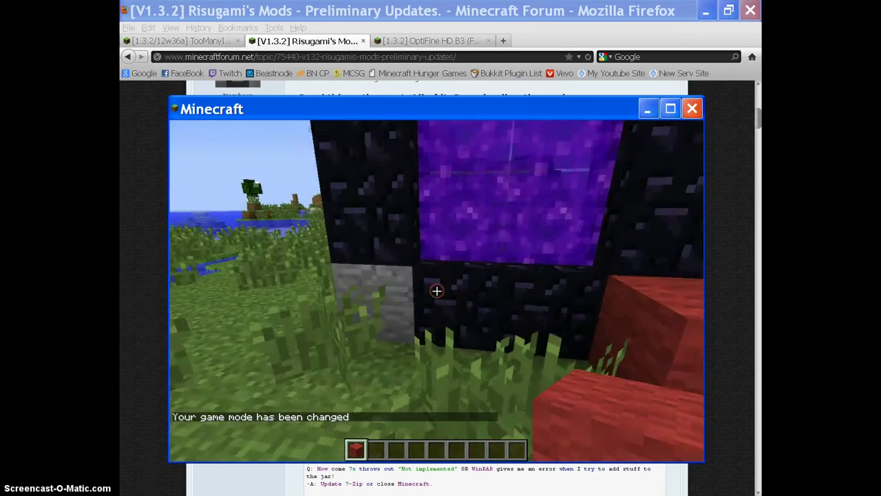
right_click(436, 290)
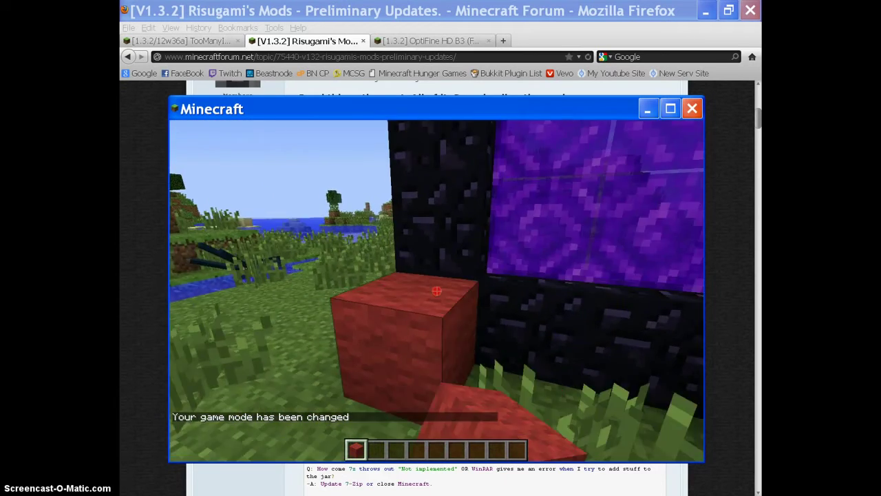
key("F5")
key("F5")
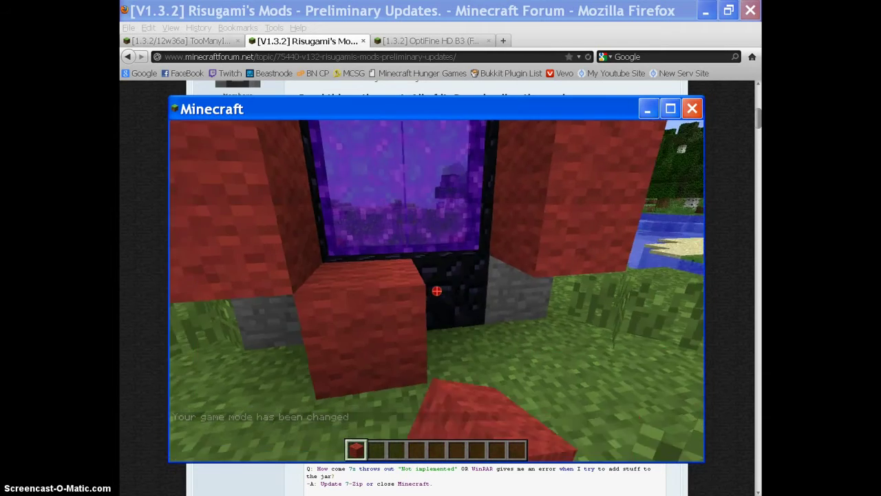
Step: Replace the red wool in the hotbar with blue wool and place blue blocks over the portal's obsidian frame
key("e")
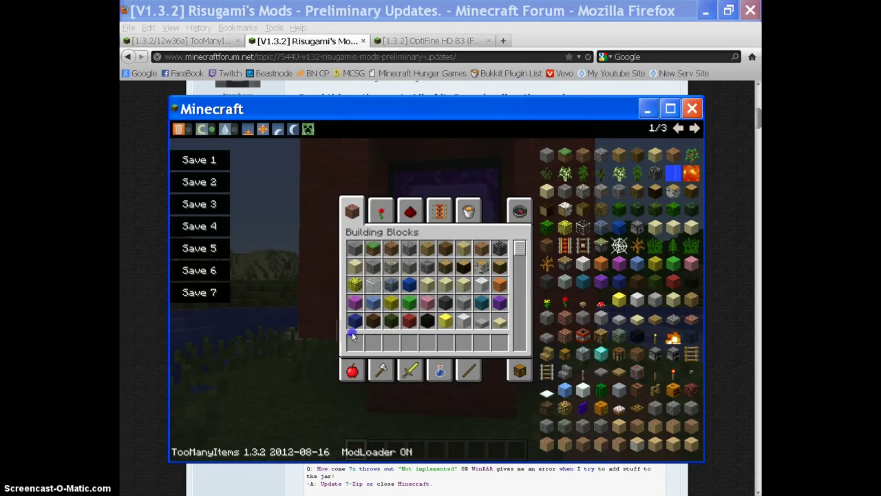
left_click(355, 343)
key("e")
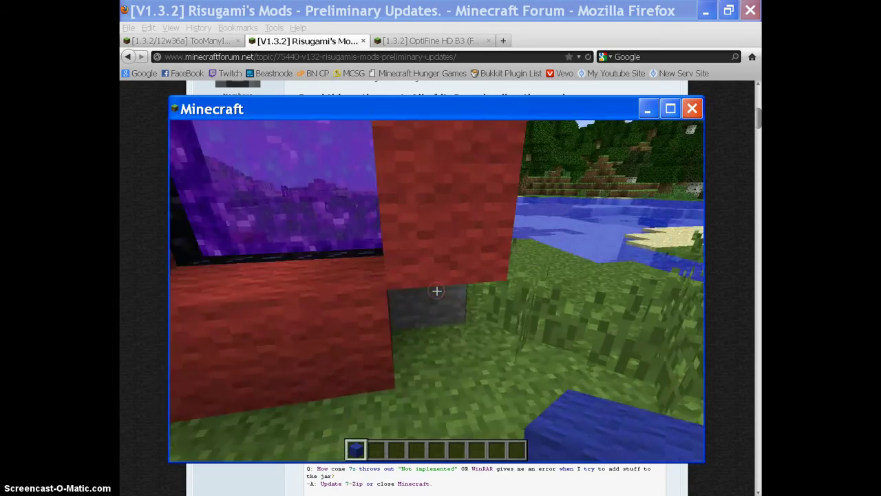
key("space")
left_click(436, 290)
right_click(436, 290)
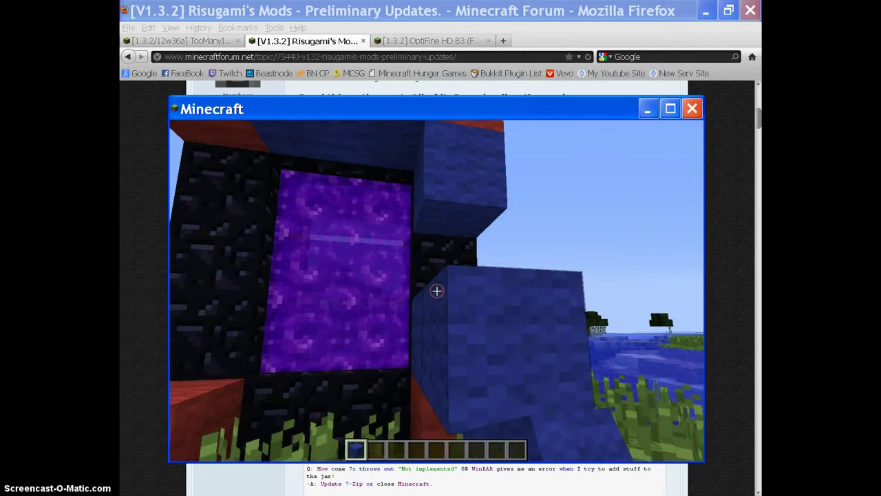
Step: Break an obsidian block out of the portal's side column, pick obsidian from the frame and fill the gap
left_click(437, 290)
left_click(437, 290)
middle_click(437, 291)
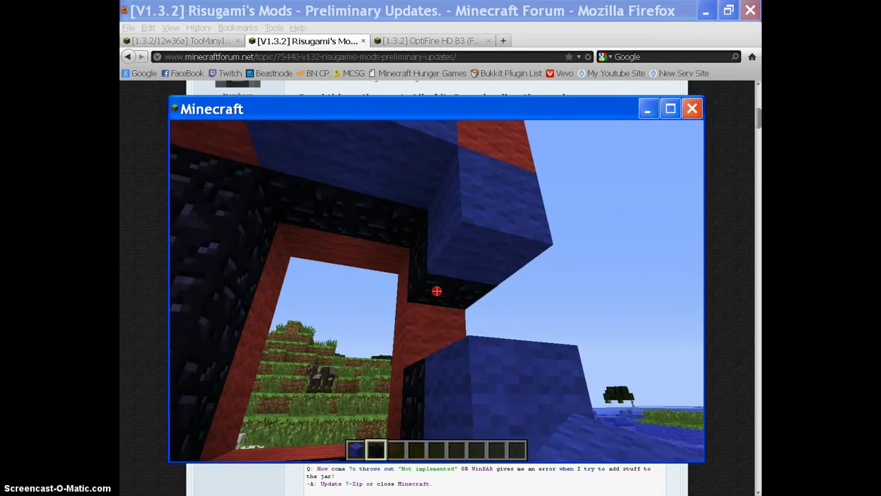
right_click(436, 290)
Step: Cover the frame's remaining obsidian front with blue wool and fly up above the portal to view it
key("1")
right_click(436, 290)
right_click(437, 290)
right_click(436, 290)
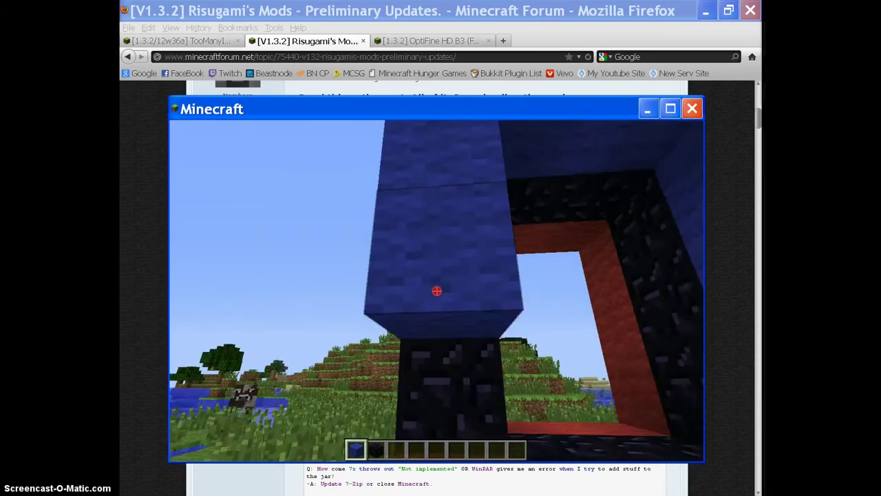
right_click(437, 291)
right_click(436, 290)
right_click(436, 290)
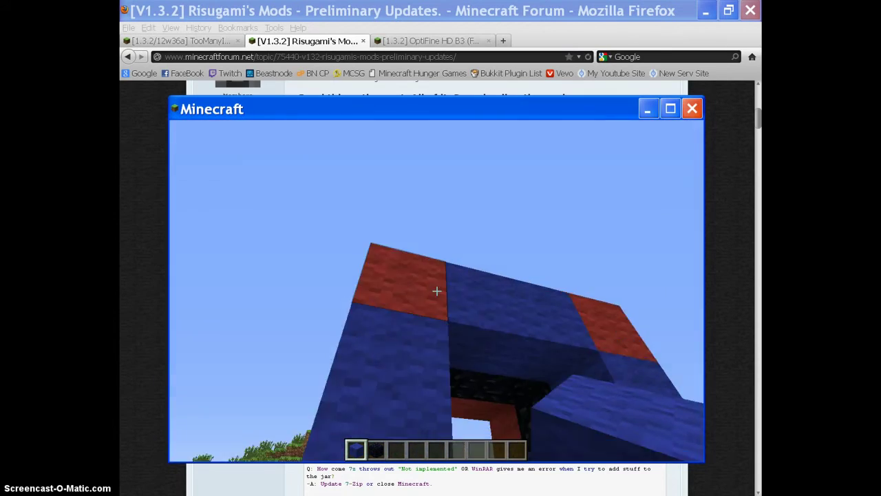
key("space")
key("F5")
key("F5")
key("F5")
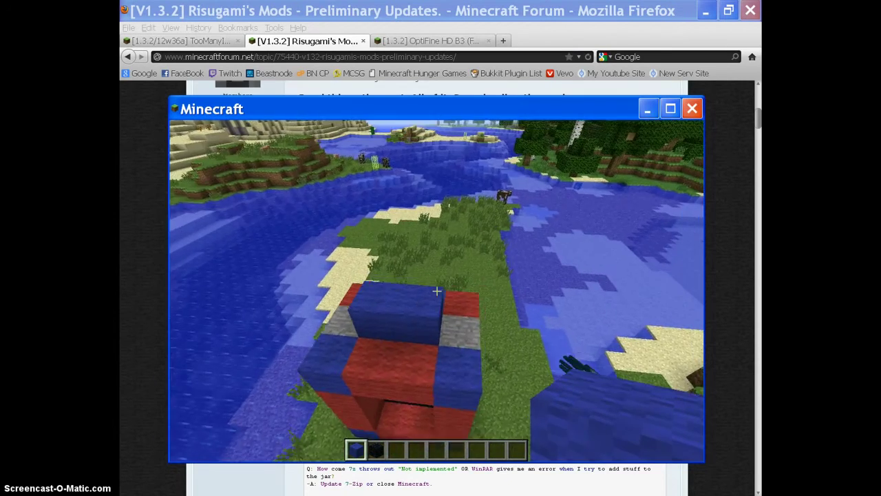
Step: Clear the blue wool and obsidian from the hotbar and view the structure from above in different camera perspectives
key("e")
left_click(355, 343)
key("e")
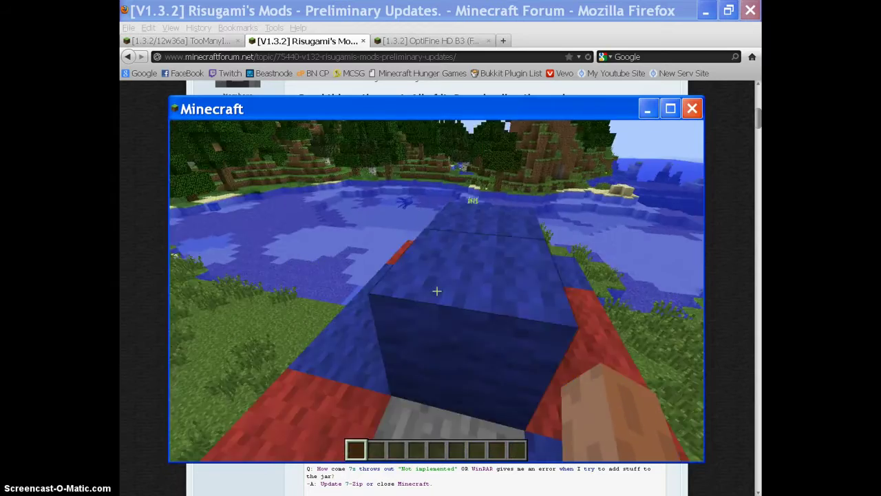
key("F5")
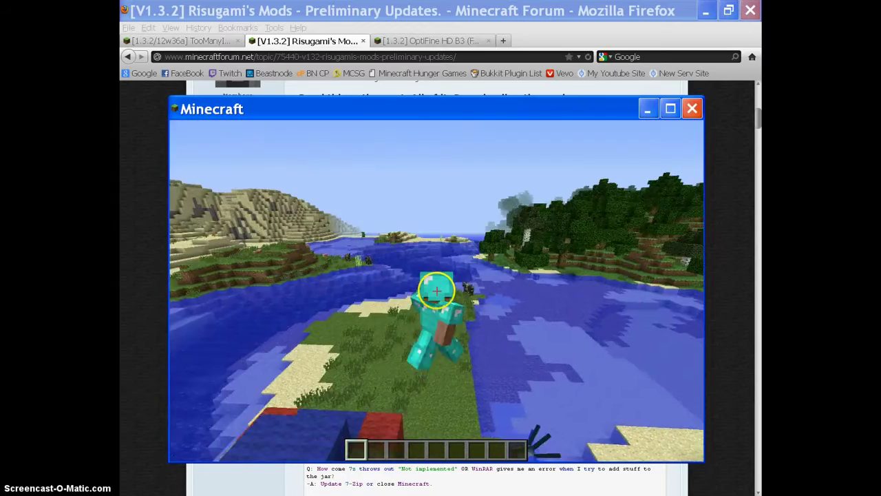
left_click(436, 290)
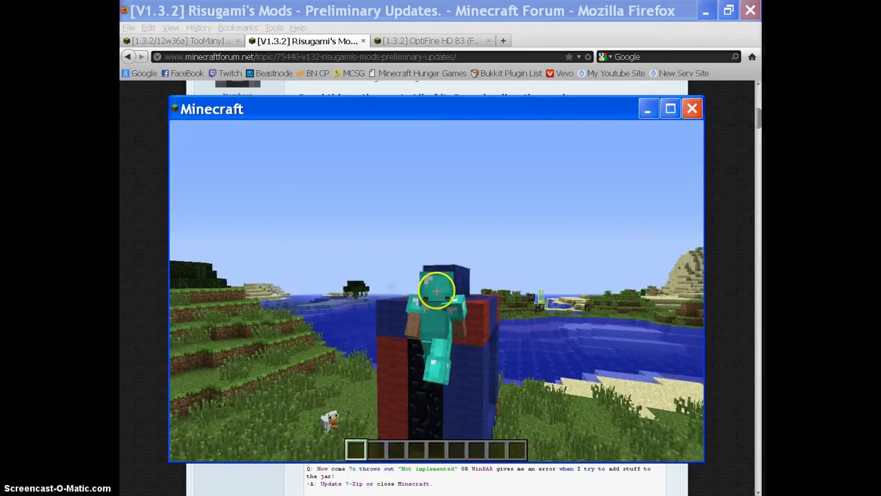
key("F5")
key("shift")
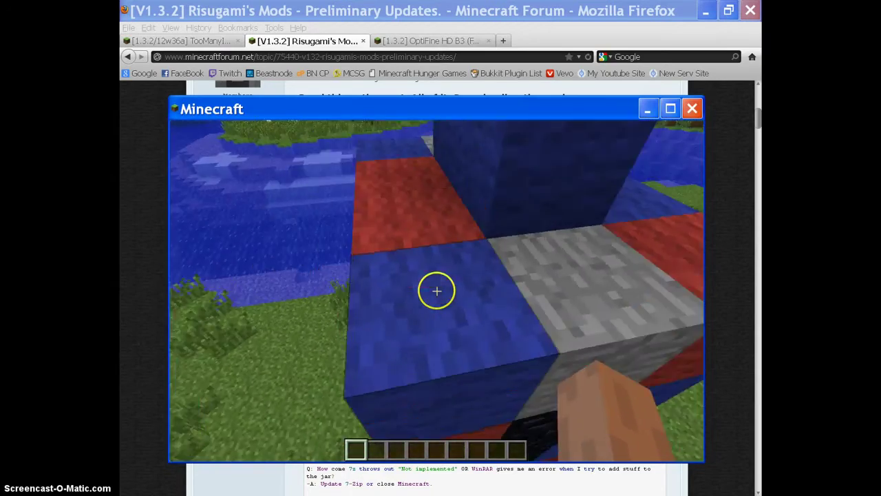
Step: Pick red and blue wool from the structure and place them over the exposed top and side of the portal frame
key("space")
middle_click(436, 290)
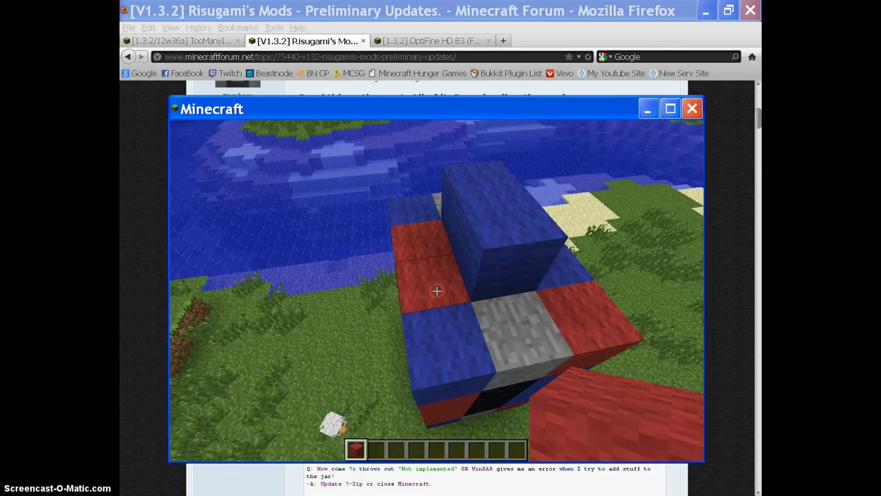
key("shift")
right_click(437, 291)
middle_click(436, 291)
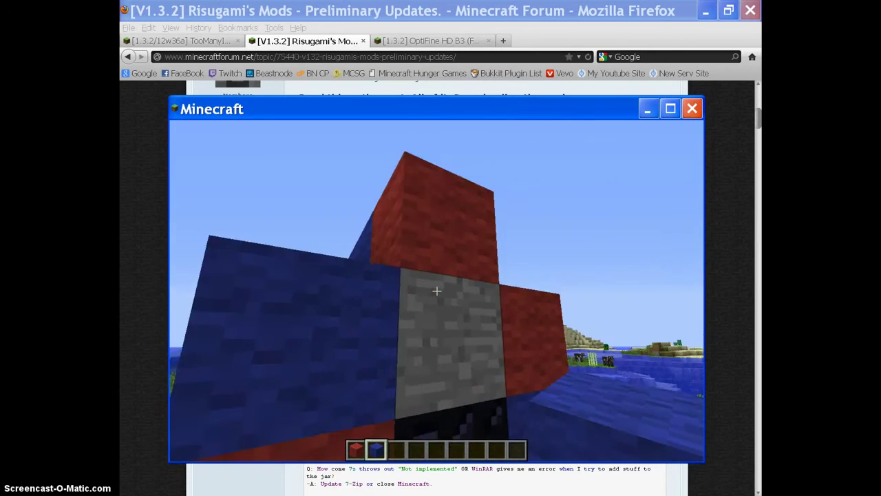
right_click(437, 291)
scroll(437, 290, "up", 2)
key("shift")
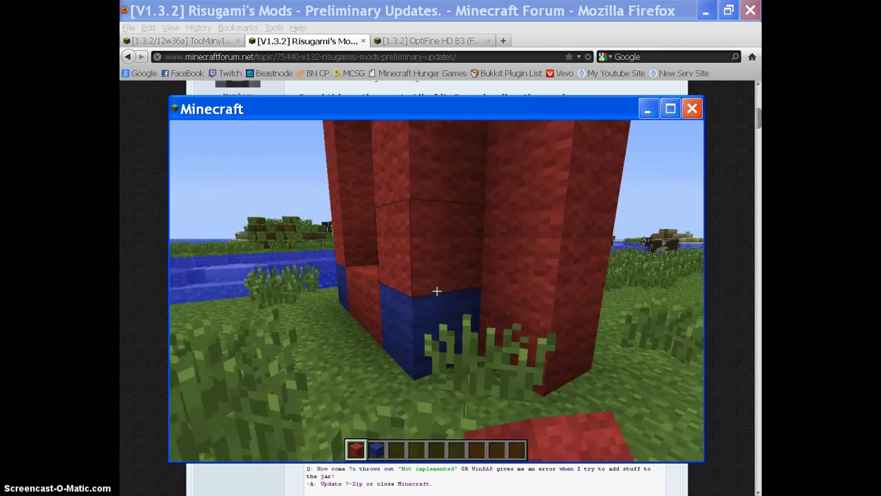
Step: Extend the raised row on top of the portal with alternating red and blue wool blocks
key("F5")
key("F5")
key("F5")
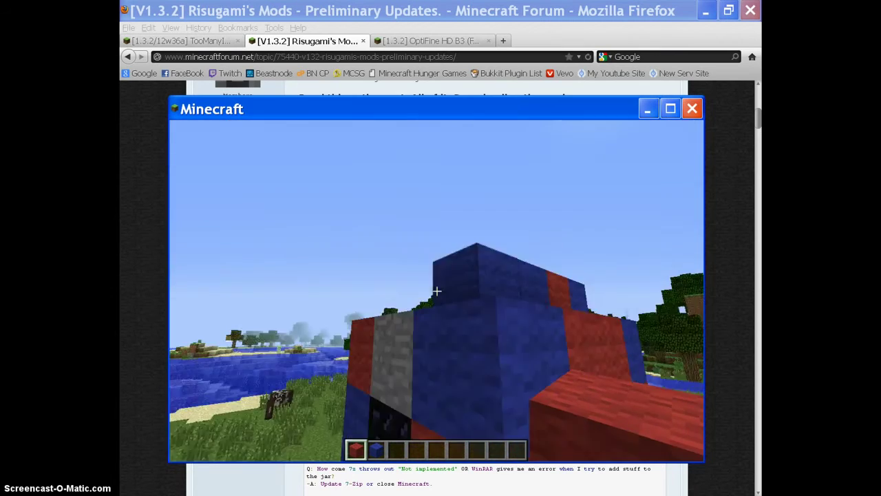
right_click(437, 291)
scroll(437, 290, "down", 1)
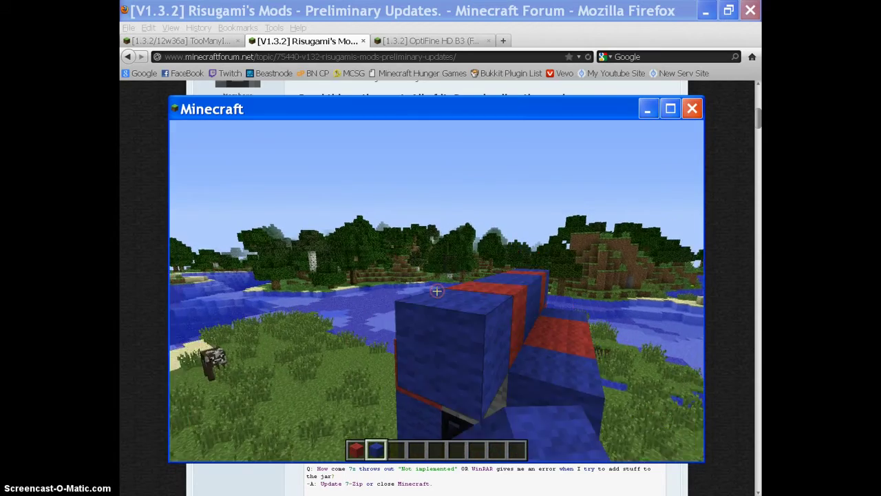
Step: Cover the exposed obsidian side of the frame with red wool and inspect the structure from the front
scroll(436, 291, "up", 1)
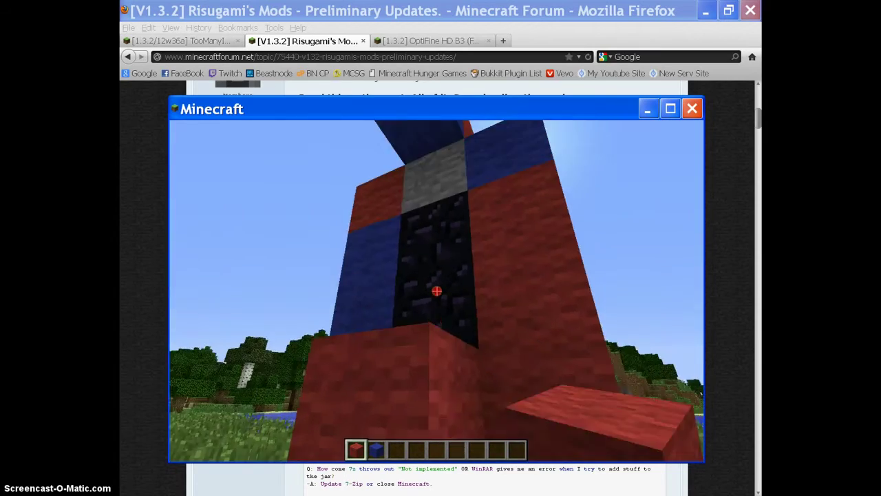
left_click(437, 291)
key("s")
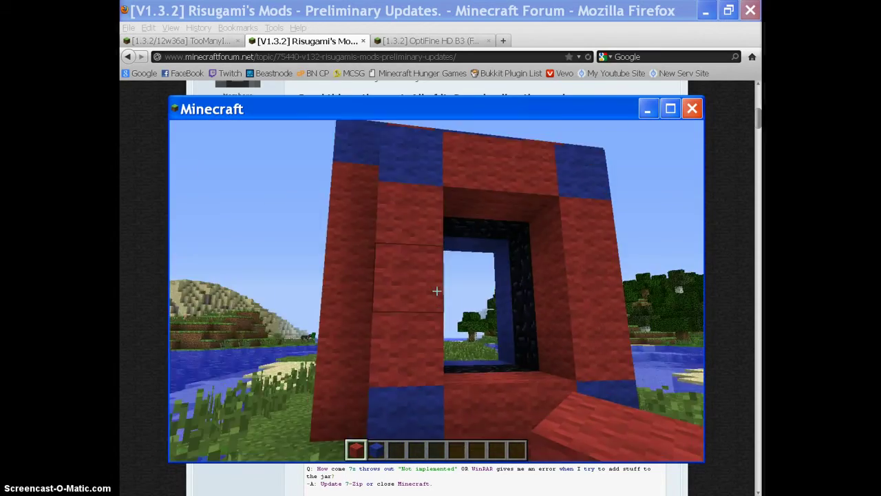
key("F5")
key("F5")
key("F5")
Step: Remove the red and blue wool from the hotbar and take flint and steel from the creative tools
key("e")
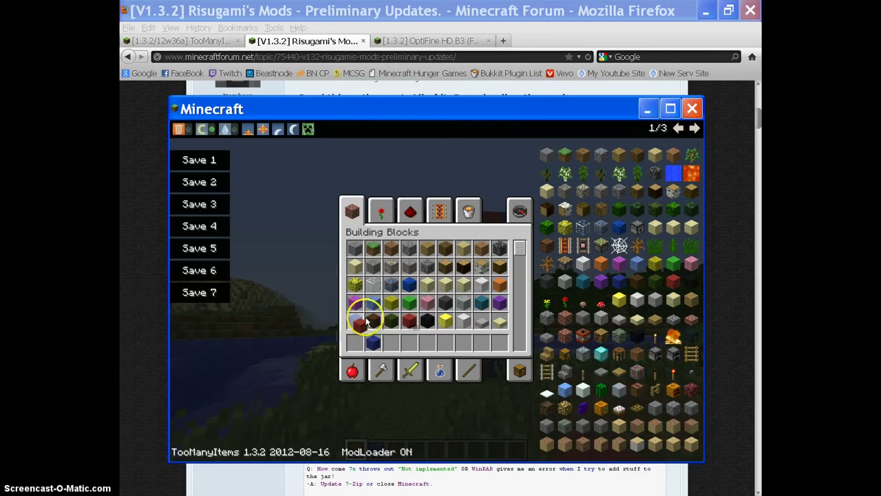
key("e")
key("e")
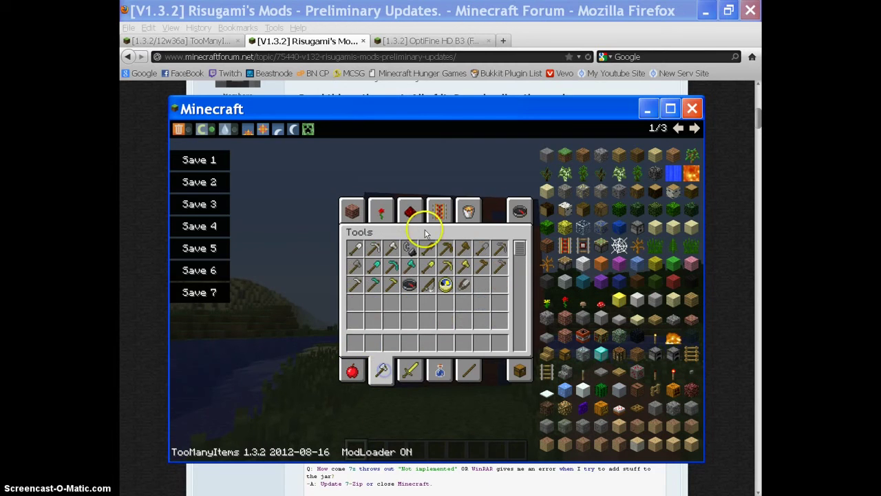
left_click(359, 339)
key("e")
Step: Walk up to the wool-covered frame, light the portal with flint and steel and back away from it
key("w")
key("F5")
key("F5")
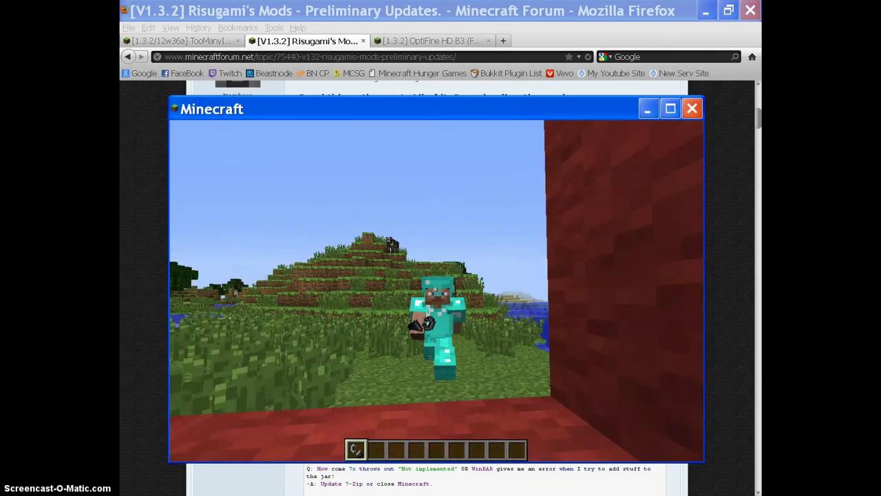
key("F5")
right_click(437, 291)
right_click(436, 291)
key("s")
key("F5")
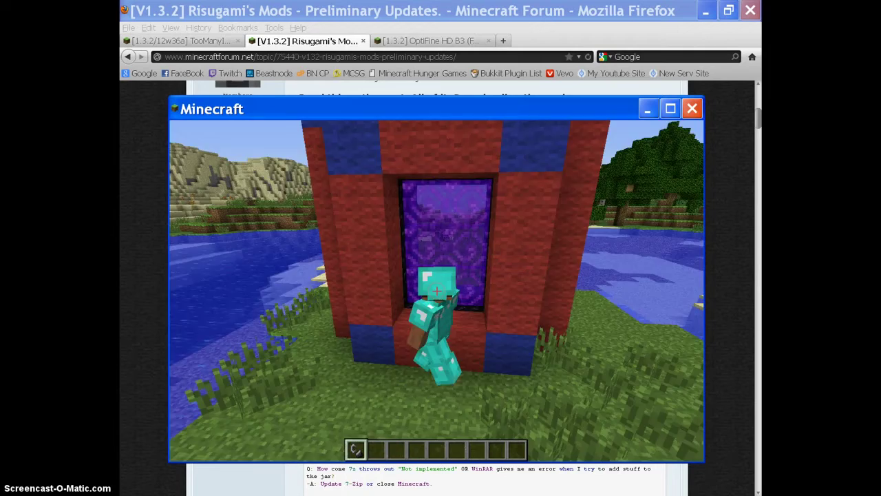
Step: Clear the flint and steel from the hotbar and switch the creative inventory back to Building Blocks
key("F5")
key("F5")
key("e")
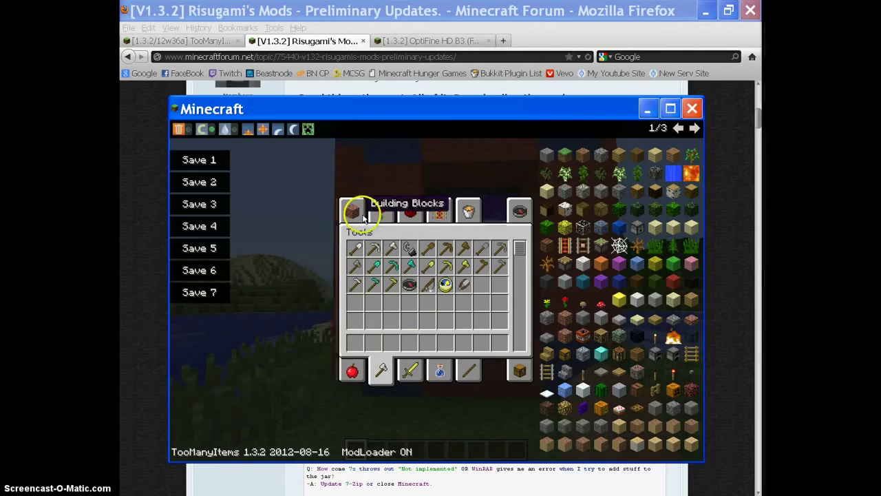
left_click(354, 210)
key("e")
Step: Walk past the portal to the cow on the hillside while cycling camera perspectives, and hit the cow
key("F5")
key("w")
key("F5")
key("F5")
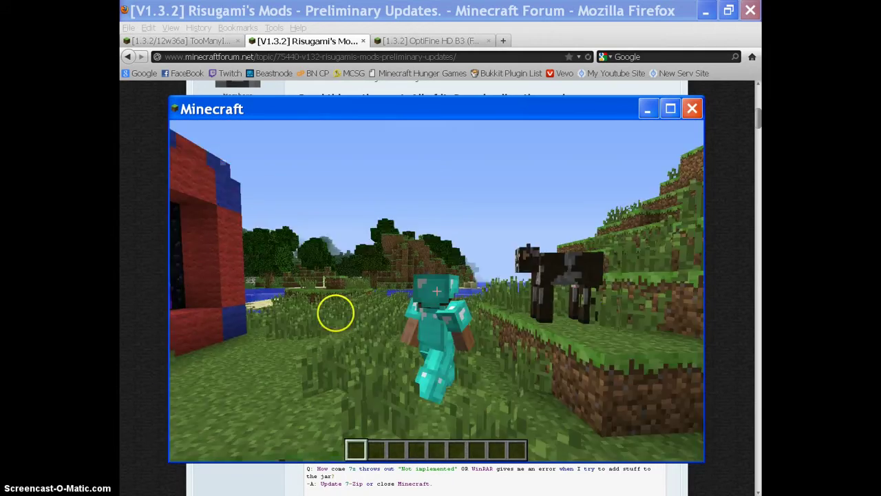
key("F5")
left_click(437, 290)
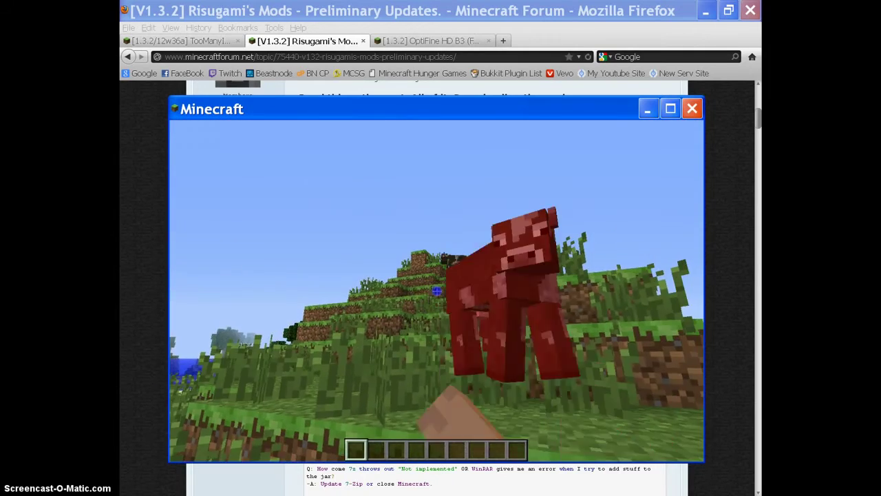
Step: Cycle the camera perspectives back to first person, then save the world and quit to the title screen
key("F5")
key("F5")
key("F5")
key("Escape")
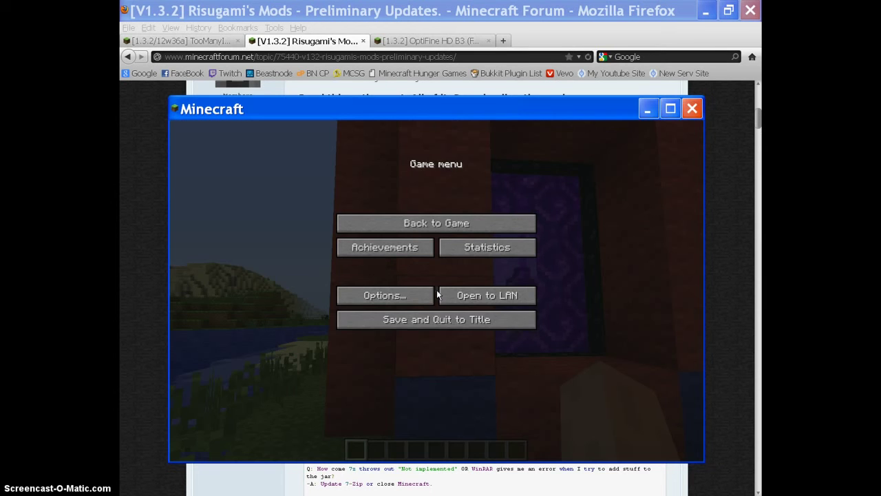
left_click(429, 320)
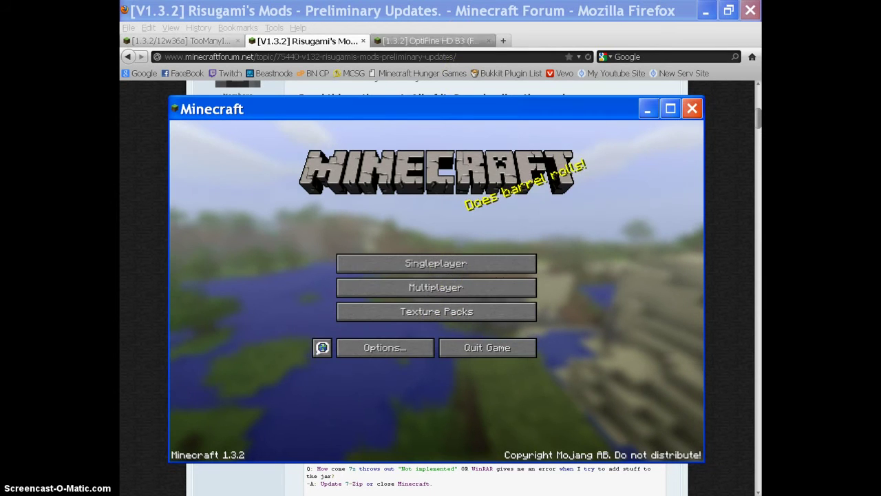
Step: Switch to Firefox, open the bookmarked My Youtube Site in a new tab and dismiss its tip
left_click(499, 34)
left_click(503, 40)
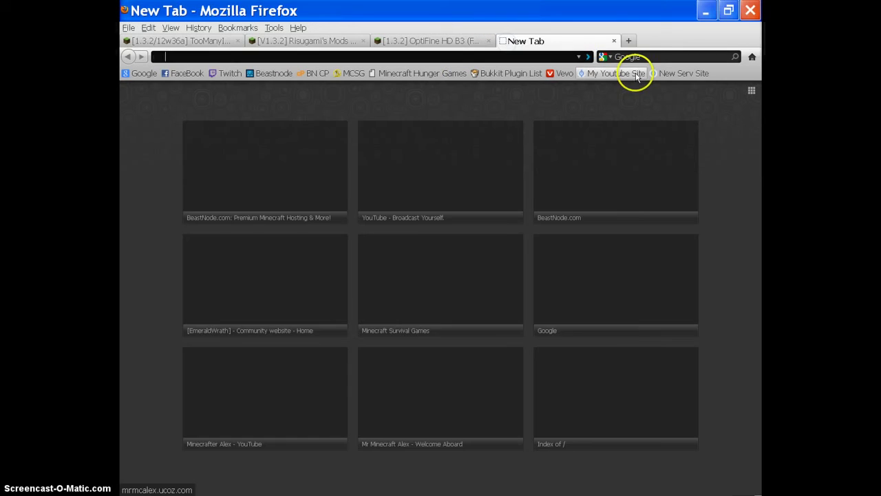
left_click(633, 73)
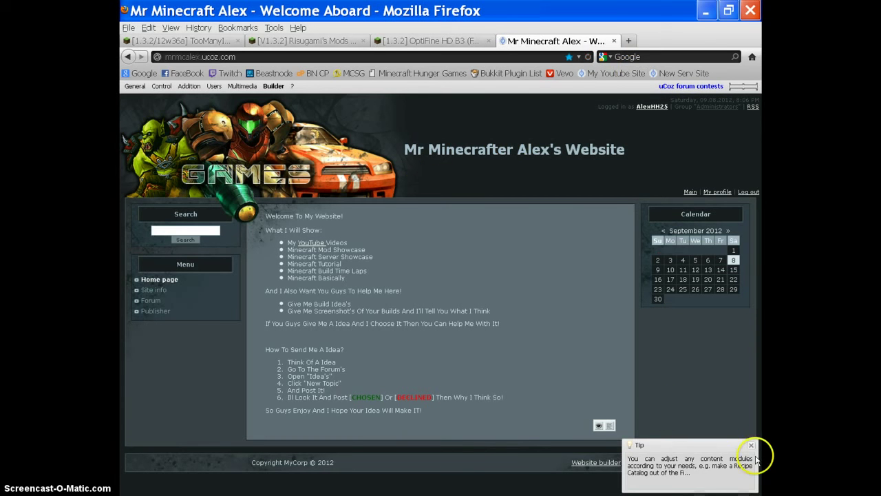
left_click(752, 446)
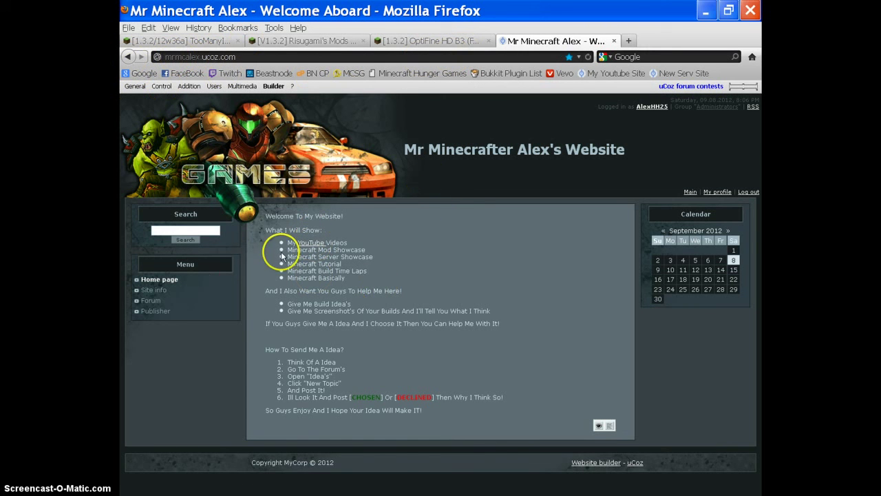
Step: View the website's forum, return to its home page and dismiss the tip there
left_click(144, 303)
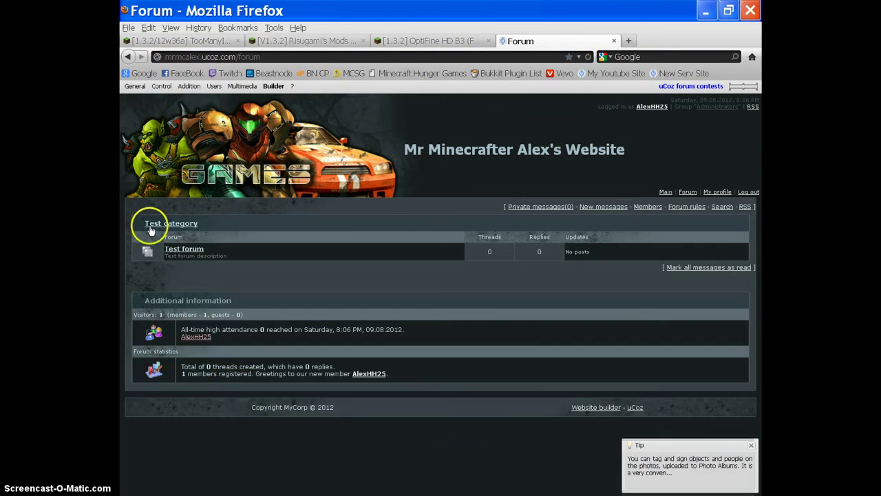
left_click(128, 57)
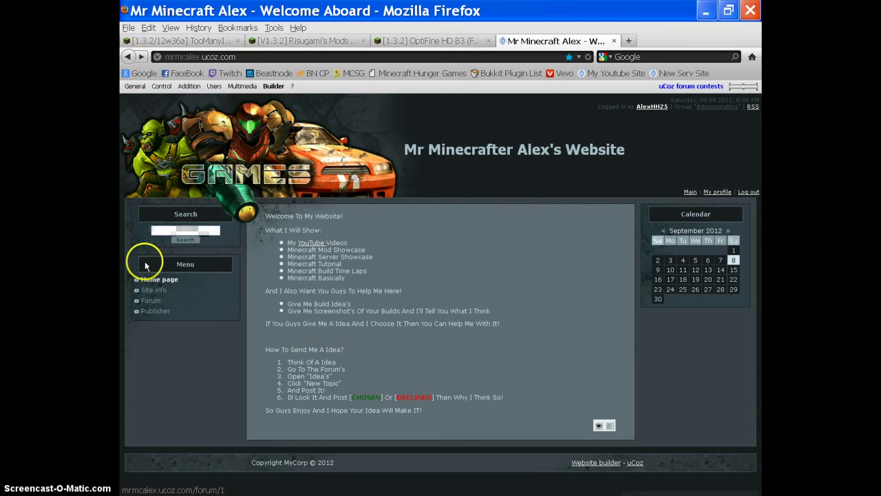
left_click(329, 374)
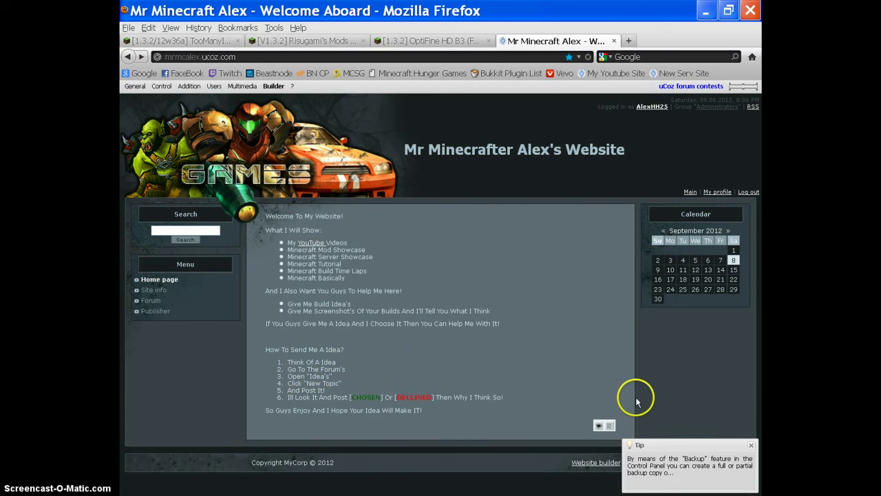
left_click(753, 446)
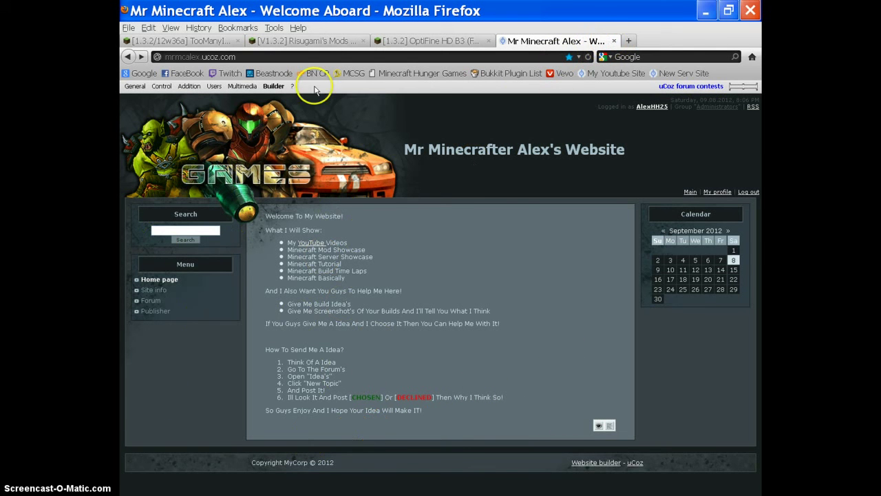
Step: Review the OptiFine, Risugami's Mods and TooManyItems forum pages and return to the personal website
left_click(392, 41)
left_click(322, 41)
left_click(224, 41)
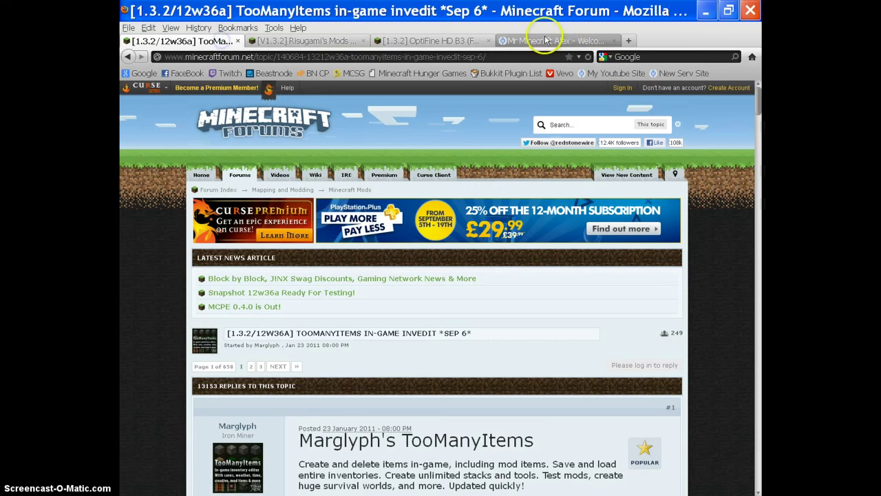
left_click(545, 40)
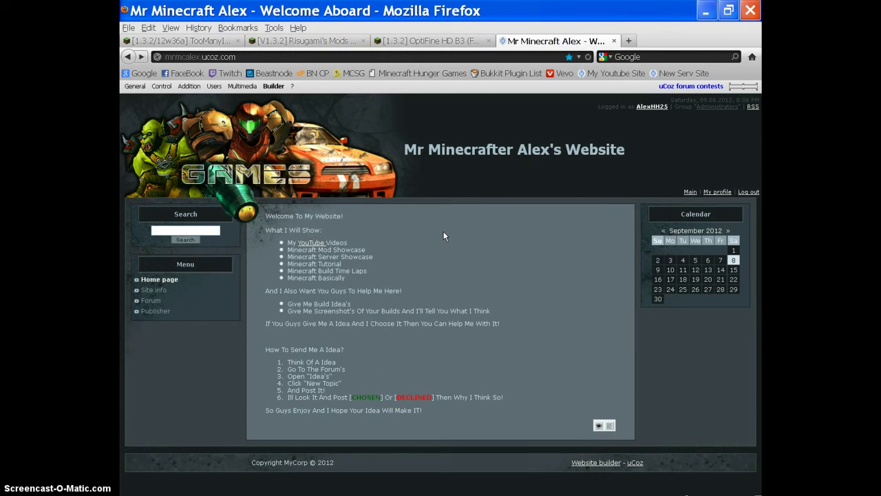